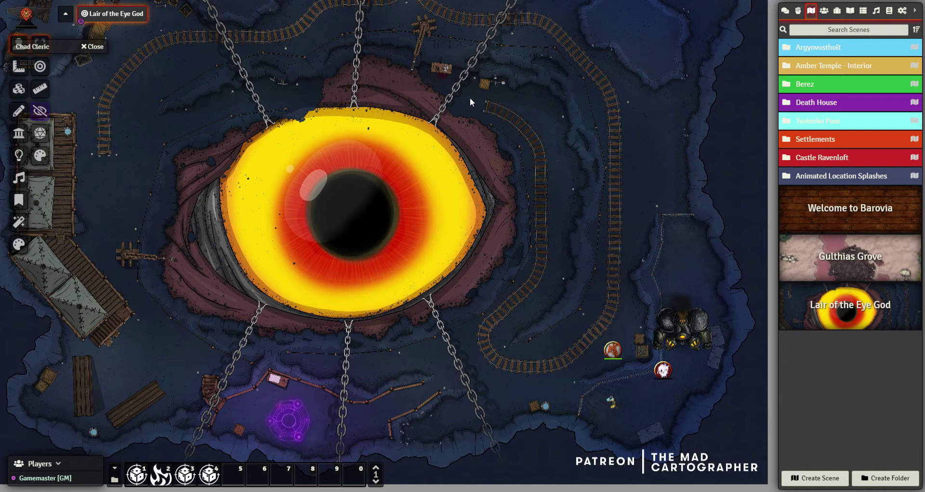
View the Argynvostholt Splash scene from the Animated Location Splashes folder
{"action": "left_click_drag", "start_coordinate": [293, 77], "coordinate": [302, 94]}
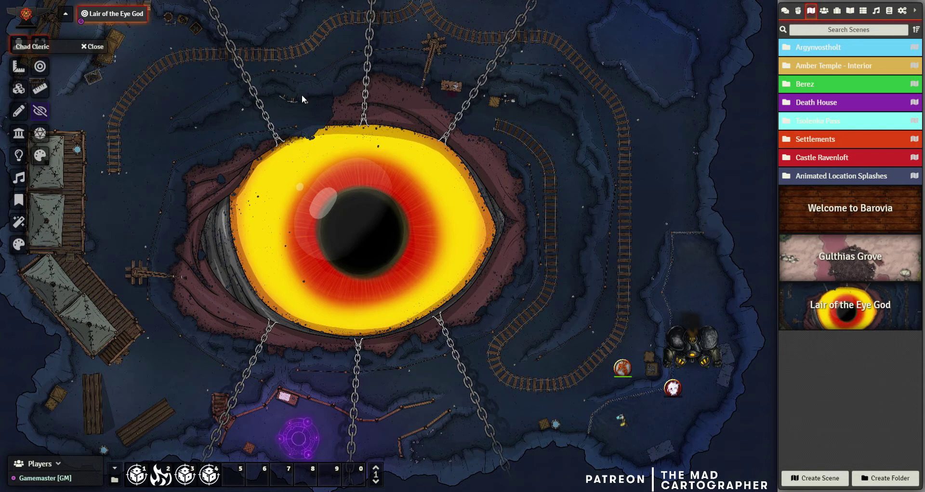
{"action": "left_click", "coordinate": [852, 177]}
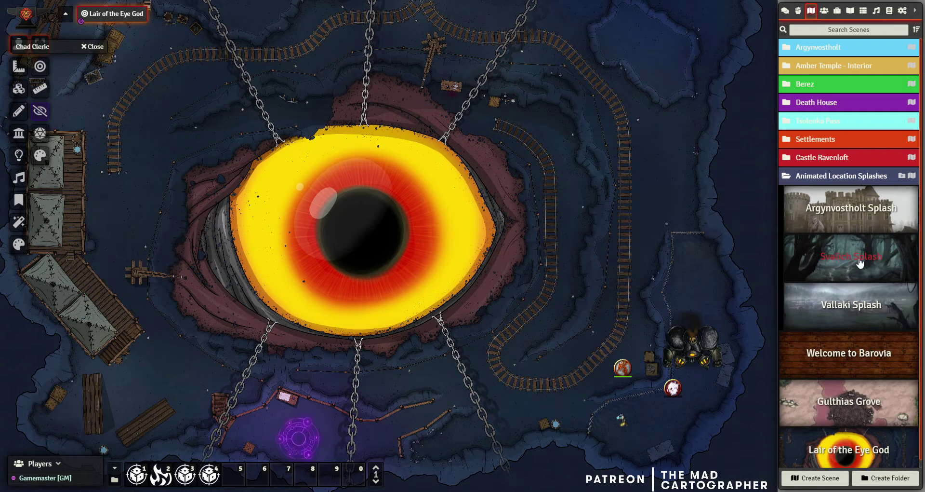
{"action": "left_click", "coordinate": [857, 212]}
{"action": "left_click", "coordinate": [825, 273]}
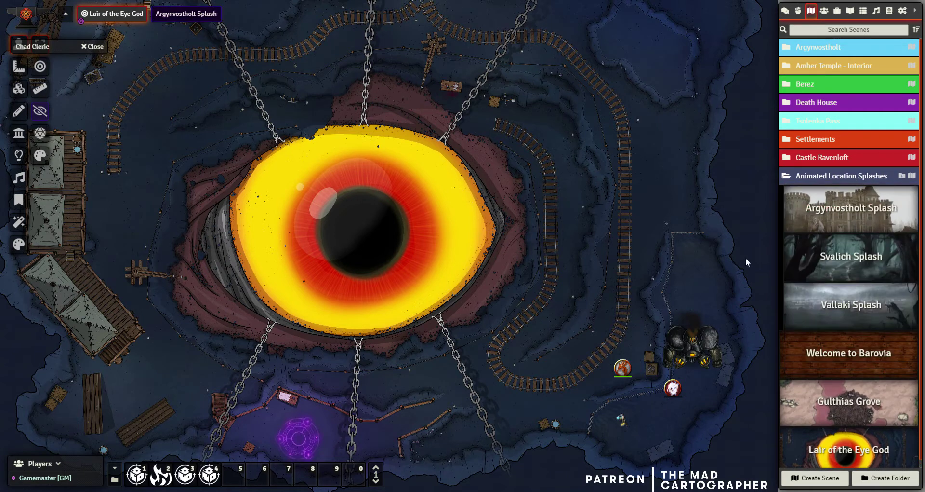
{"action": "left_click", "coordinate": [184, 15]}
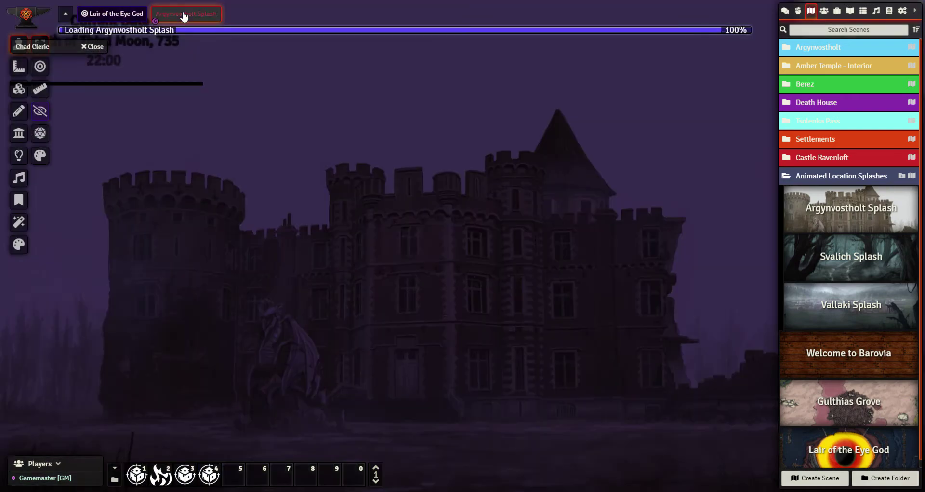
{"action": "left_click_drag", "start_coordinate": [367, 158], "coordinate": [318, 169]}
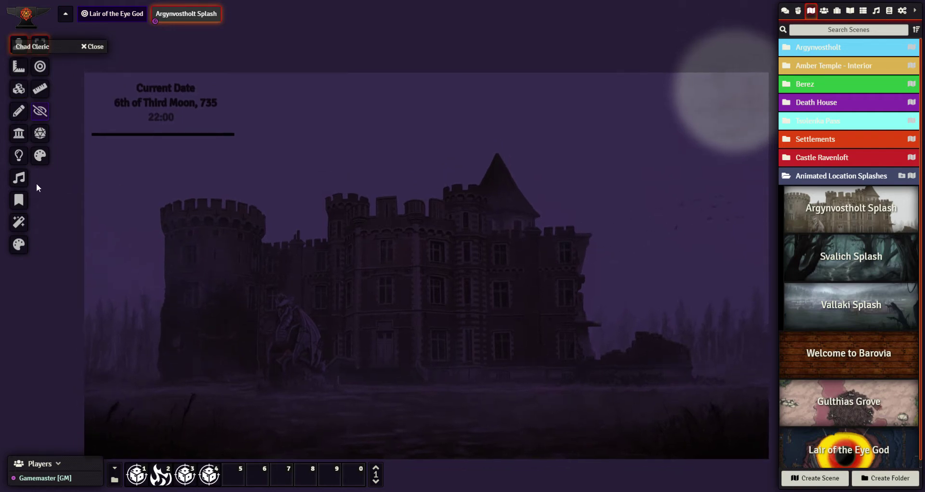
Examine the Argynvostholt Splash scene's weather effects settings and the light source placed over its moon
{"action": "left_click", "coordinate": [18, 222]}
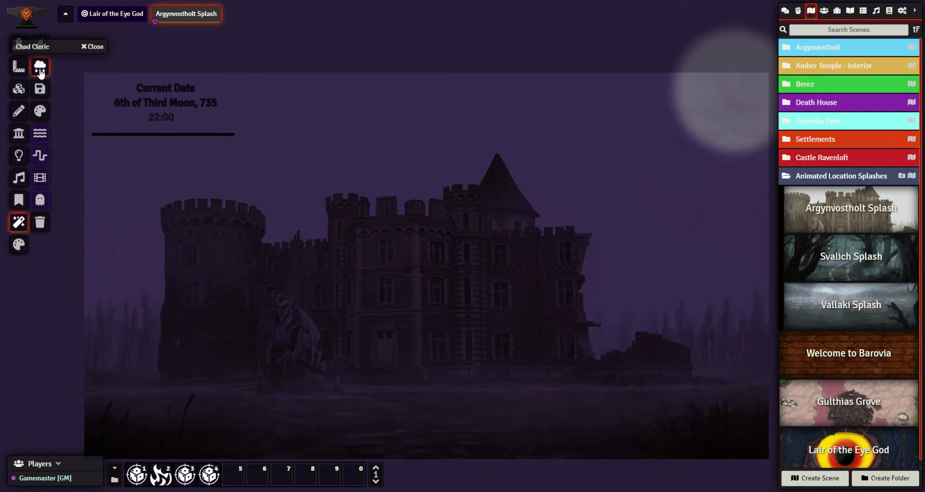
{"action": "left_click", "coordinate": [41, 71]}
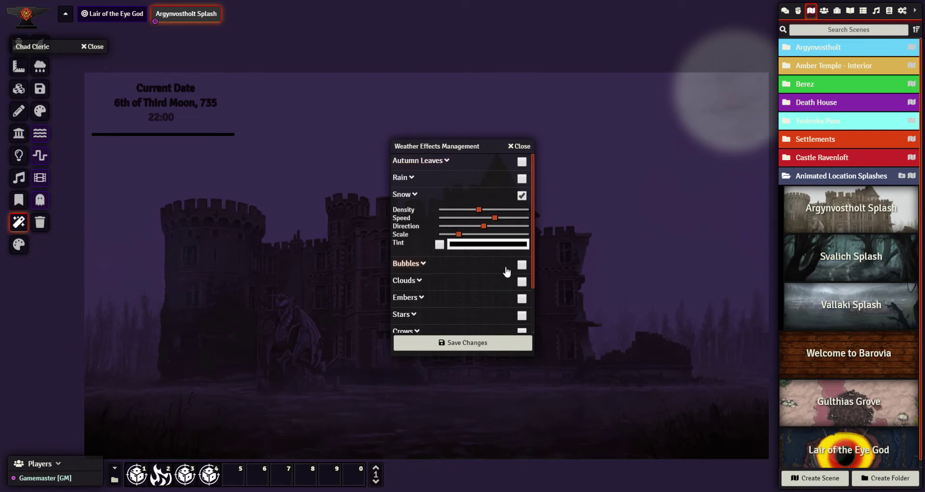
{"action": "left_click", "coordinate": [520, 146]}
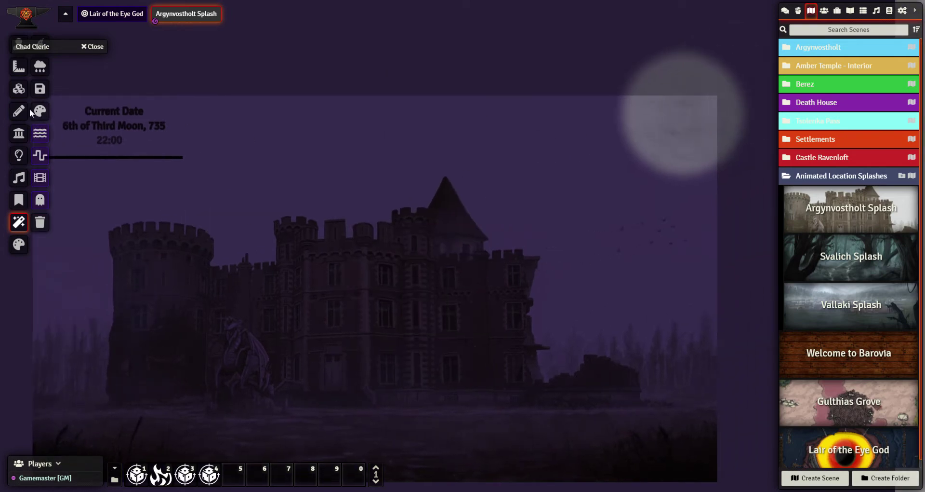
{"action": "left_click", "coordinate": [19, 155]}
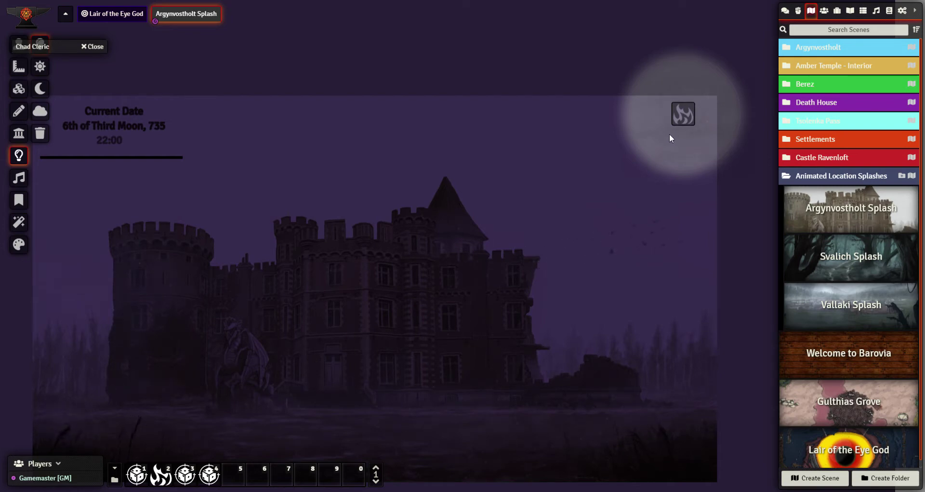
{"action": "key", "text": "Left"}
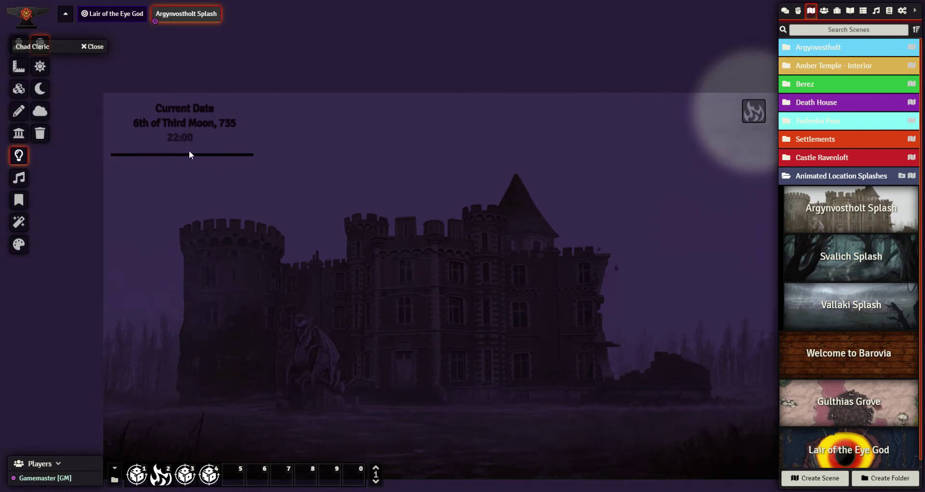
{"action": "left_click_drag", "start_coordinate": [365, 191], "coordinate": [334, 153]}
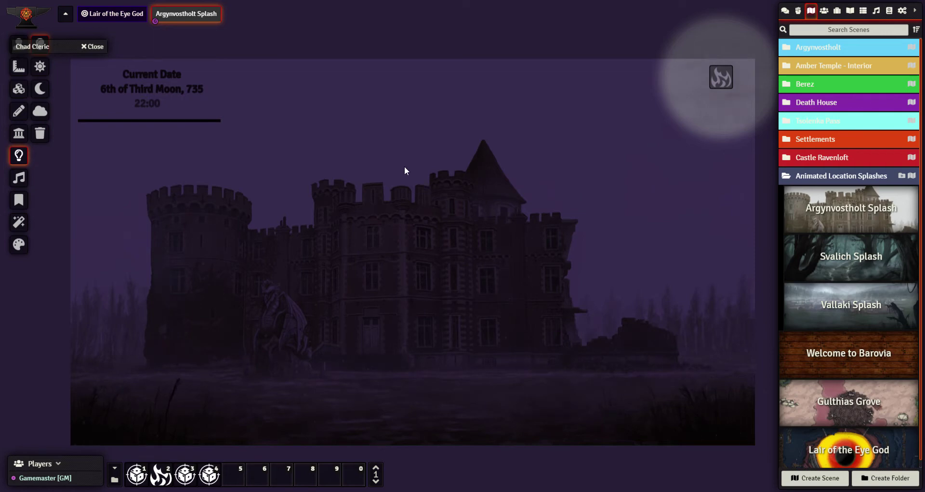
{"action": "mouse_move", "coordinate": [446, 171]}
{"action": "left_mouse_down"}
{"action": "mouse_move", "coordinate": [467, 171]}
{"action": "mouse_move", "coordinate": [450, 171]}
{"action": "mouse_move", "coordinate": [456, 175]}
{"action": "left_mouse_up"}
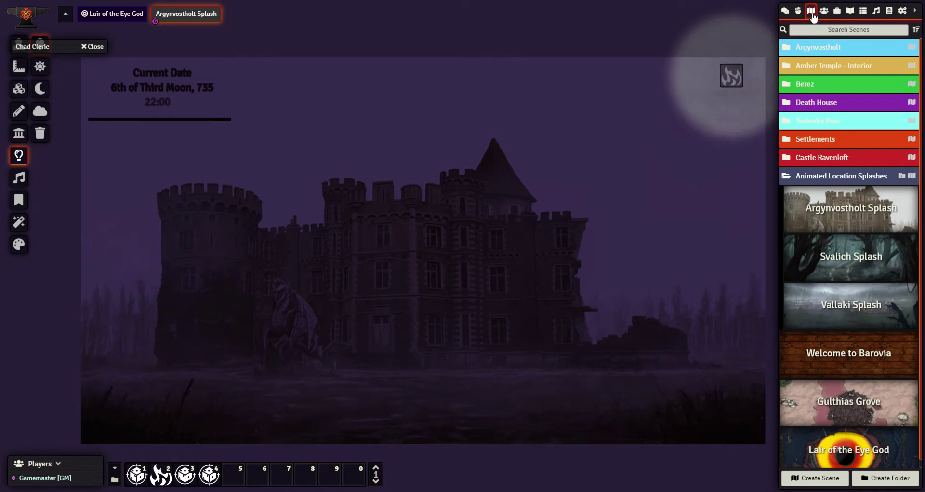
Create a new scene named "Port Nyanzaru An Splash"
{"action": "scroll", "coordinate": [839, 161], "scroll_direction": "down", "scroll_amount": 1}
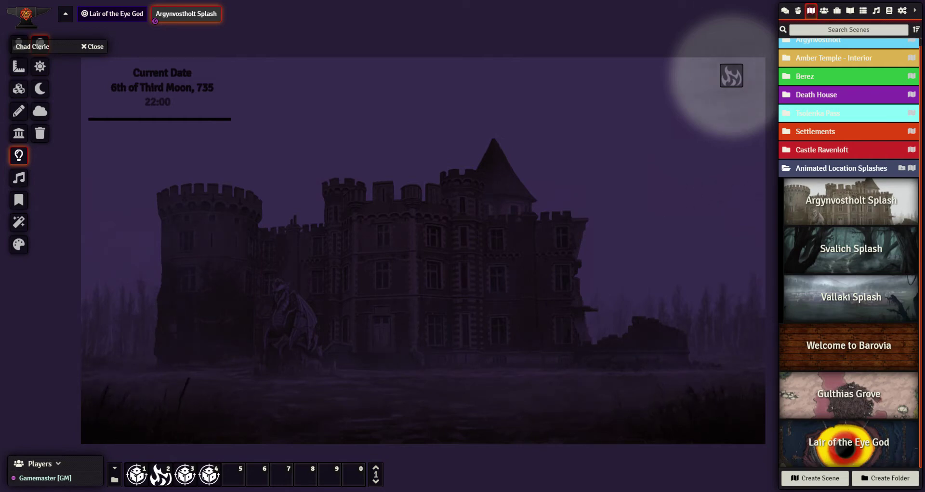
{"action": "left_click", "coordinate": [813, 478]}
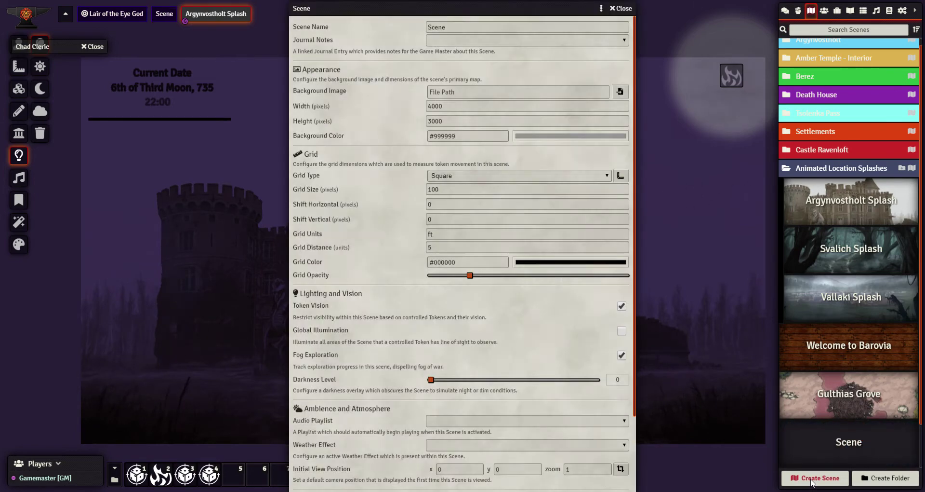
{"action": "left_click", "coordinate": [453, 30]}
{"action": "double_click", "coordinate": [475, 24]}
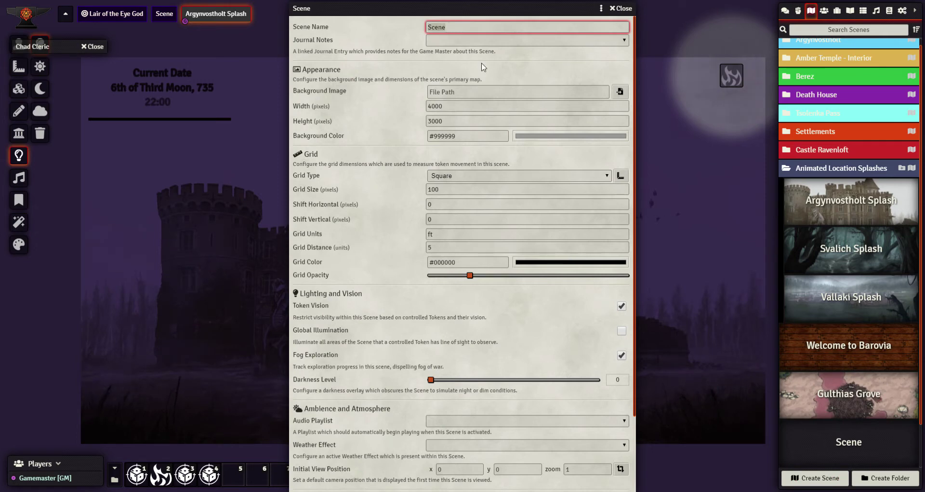
{"action": "type", "text": "Port Nyanzaru An Splash"}
Set the scene's background to Port Nyanzaru.mp4 from Images/Locations/Animated Locations JamesRPG
{"action": "left_click", "coordinate": [620, 92]}
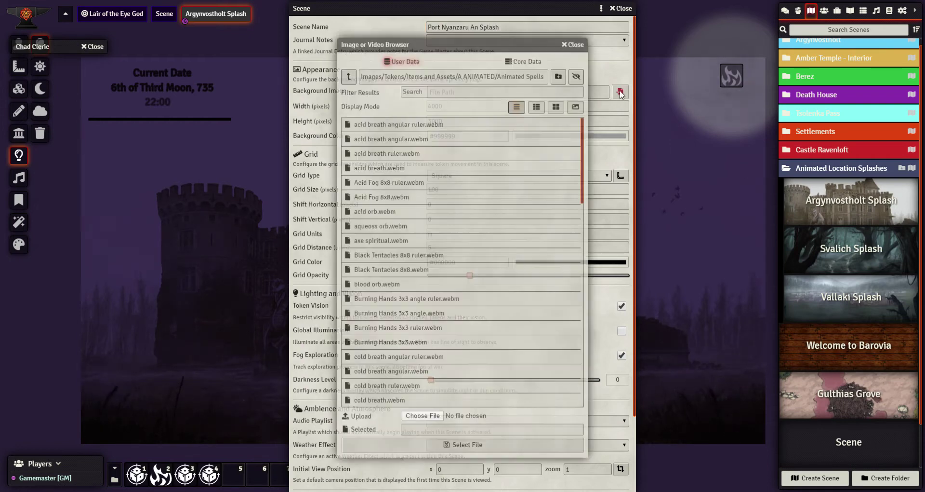
{"action": "left_click", "coordinate": [348, 77]}
{"action": "left_click", "coordinate": [348, 77]}
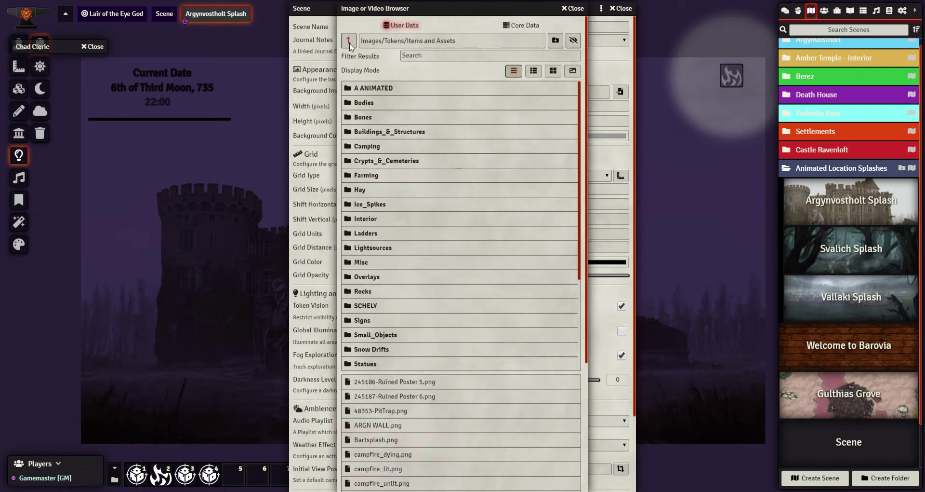
{"action": "left_click", "coordinate": [349, 41]}
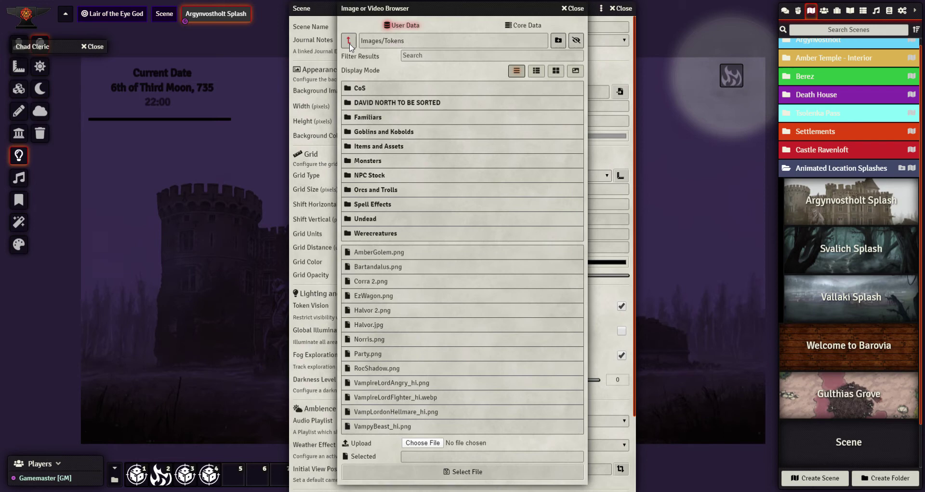
{"action": "left_click", "coordinate": [349, 41]}
{"action": "left_click", "coordinate": [378, 161]}
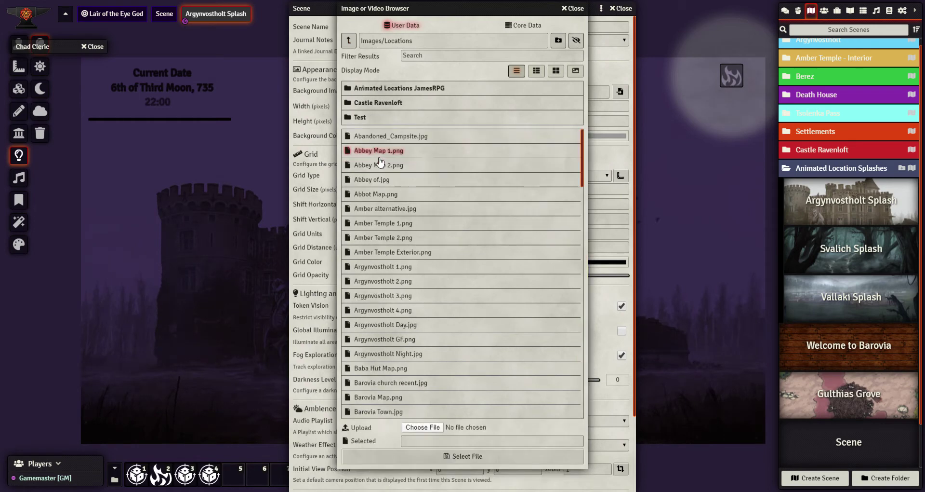
{"action": "left_click", "coordinate": [408, 88]}
{"action": "scroll", "coordinate": [475, 183], "scroll_direction": "down", "scroll_amount": 10}
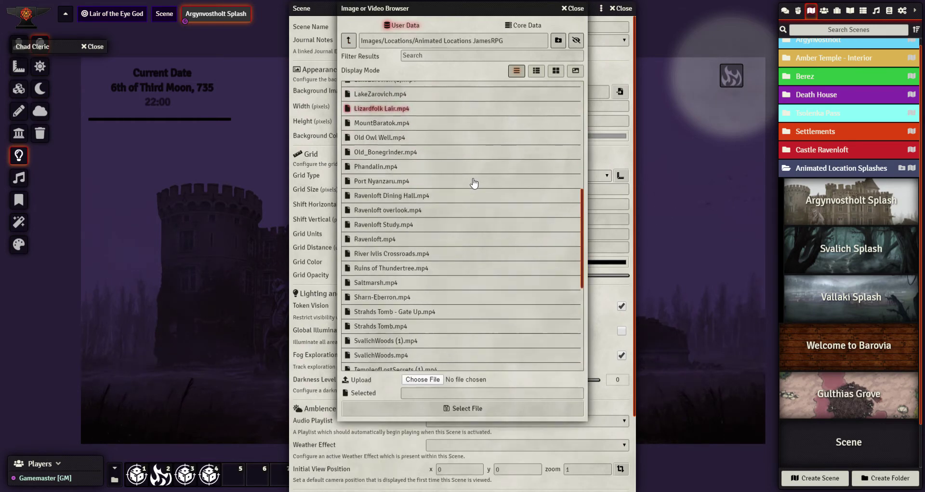
{"action": "scroll", "coordinate": [474, 183], "scroll_direction": "up", "scroll_amount": 5}
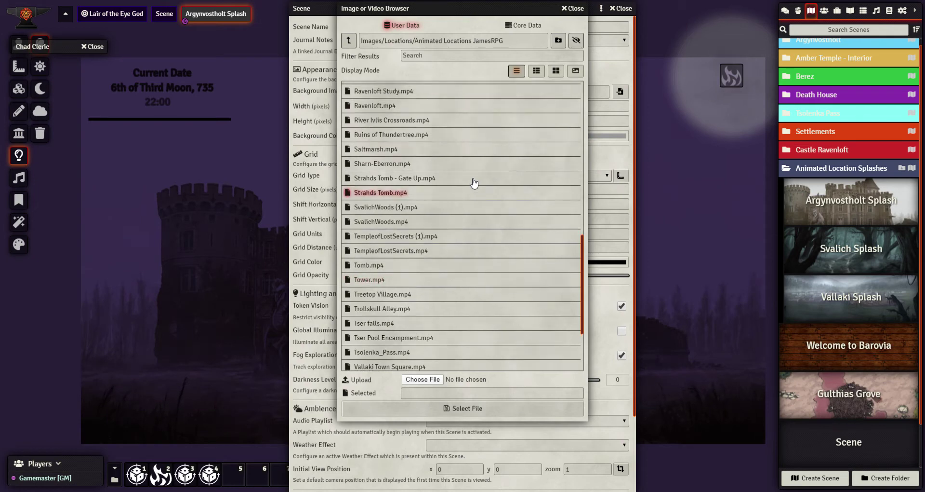
{"action": "scroll", "coordinate": [474, 183], "scroll_direction": "up", "scroll_amount": 2}
{"action": "left_click", "coordinate": [470, 183]}
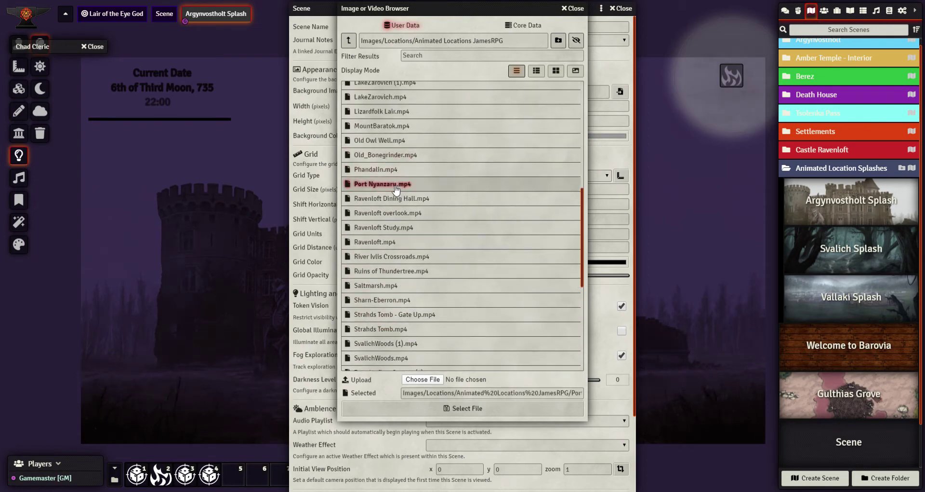
{"action": "left_click", "coordinate": [501, 408]}
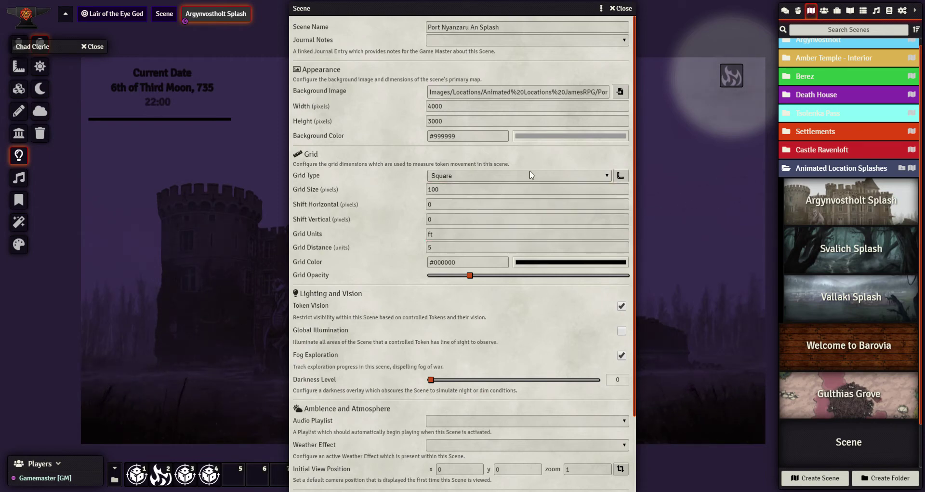
Save the scene as Gridless with Global Illumination on and Token Vision and Fog Exploration off, and view it
{"action": "left_click", "coordinate": [602, 180]}
{"action": "left_click", "coordinate": [448, 191]}
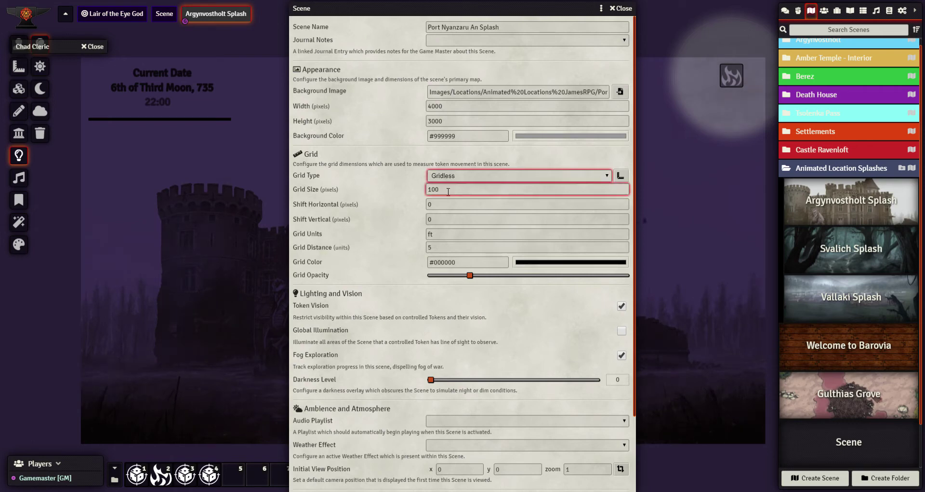
{"action": "scroll", "coordinate": [453, 203], "scroll_direction": "down", "scroll_amount": 2}
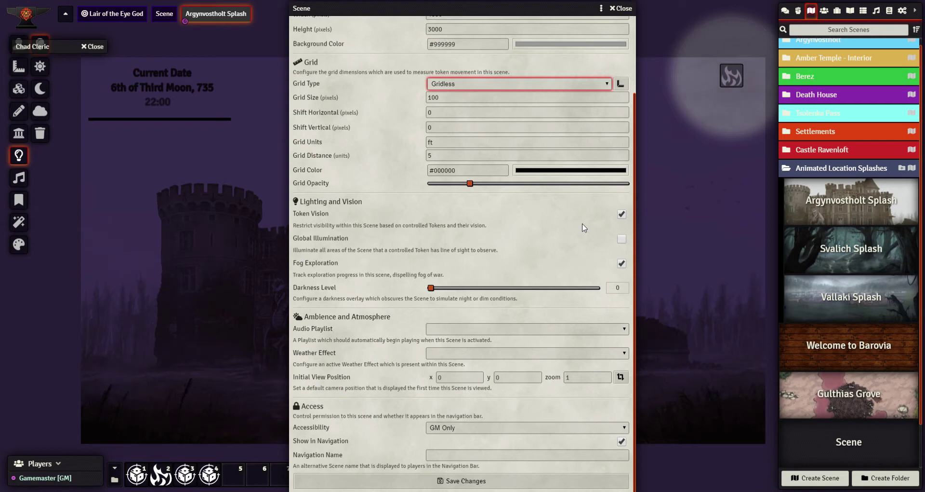
{"action": "left_click", "coordinate": [622, 215]}
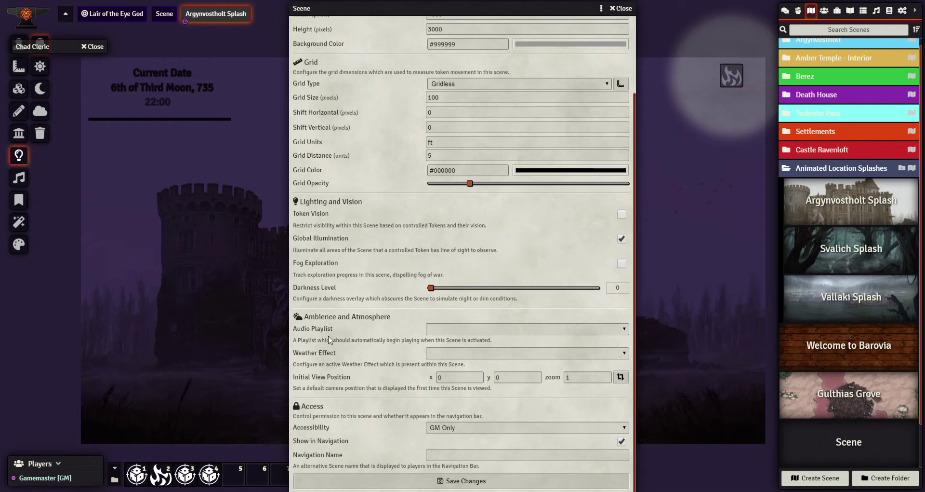
{"action": "left_click", "coordinate": [465, 480]}
{"action": "left_click", "coordinate": [192, 14]}
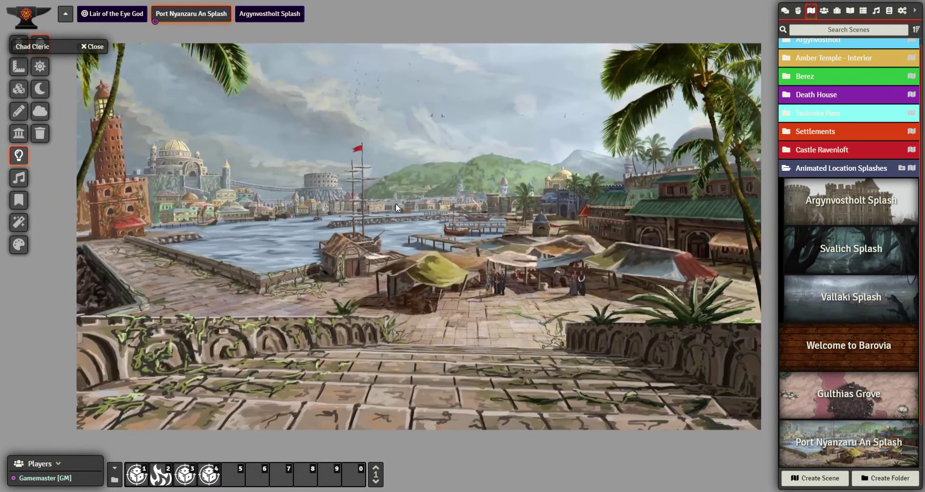
Expand the Port N Splash playlist to show its tracks and switch it to soundboard-only playback
{"action": "left_click", "coordinate": [876, 10]}
{"action": "scroll", "coordinate": [839, 185], "scroll_direction": "down", "scroll_amount": 3}
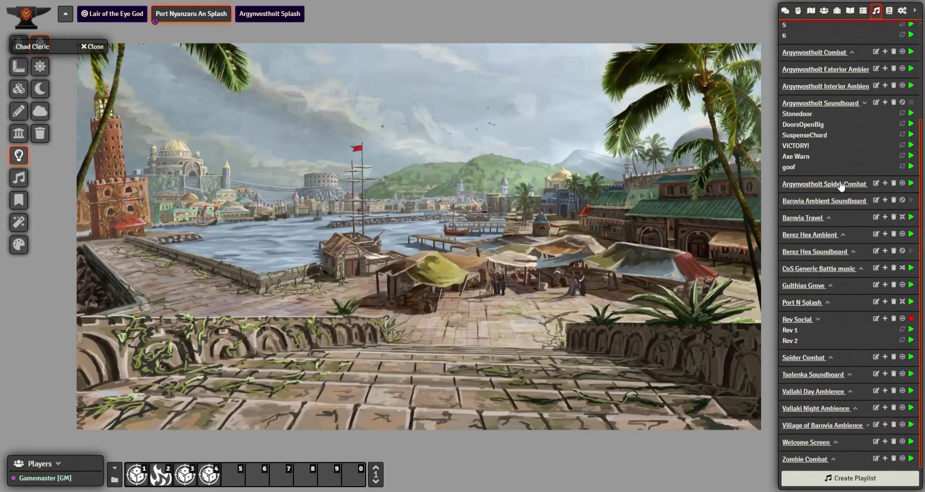
{"action": "mouse_move", "coordinate": [870, 331]}
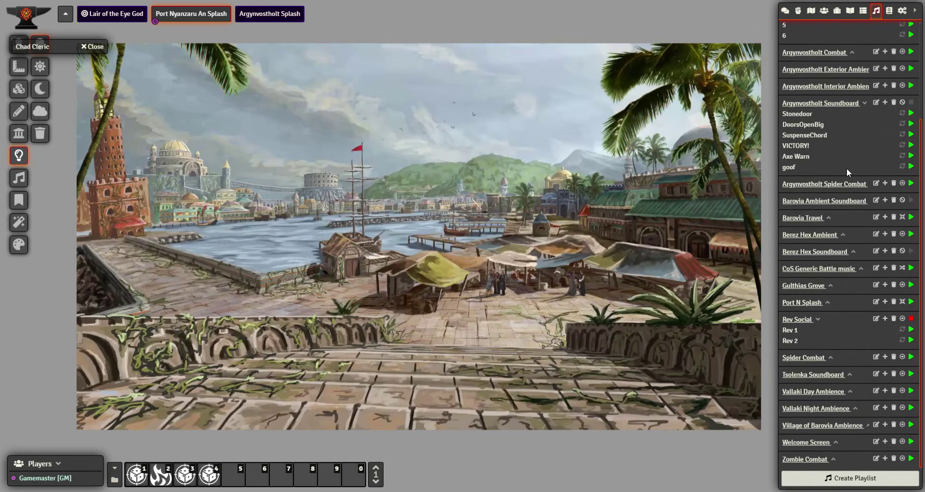
{"action": "left_click", "coordinate": [846, 306]}
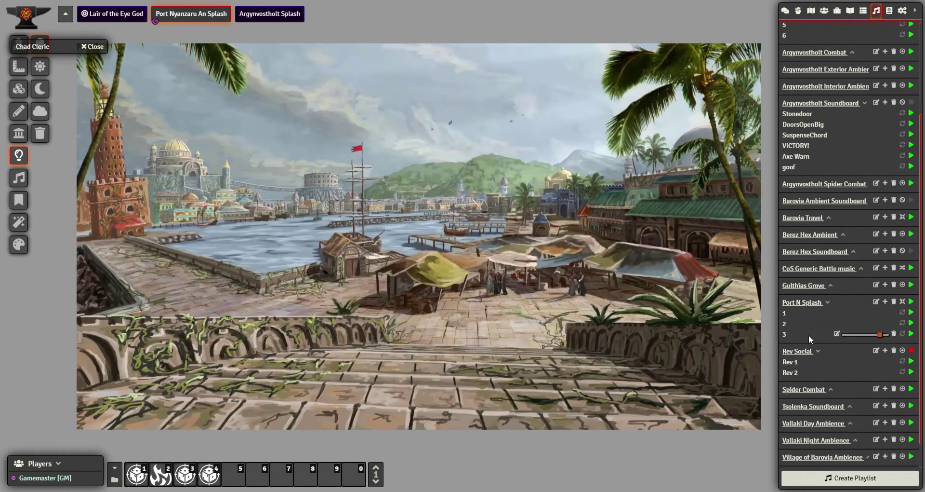
{"action": "mouse_move", "coordinate": [871, 314]}
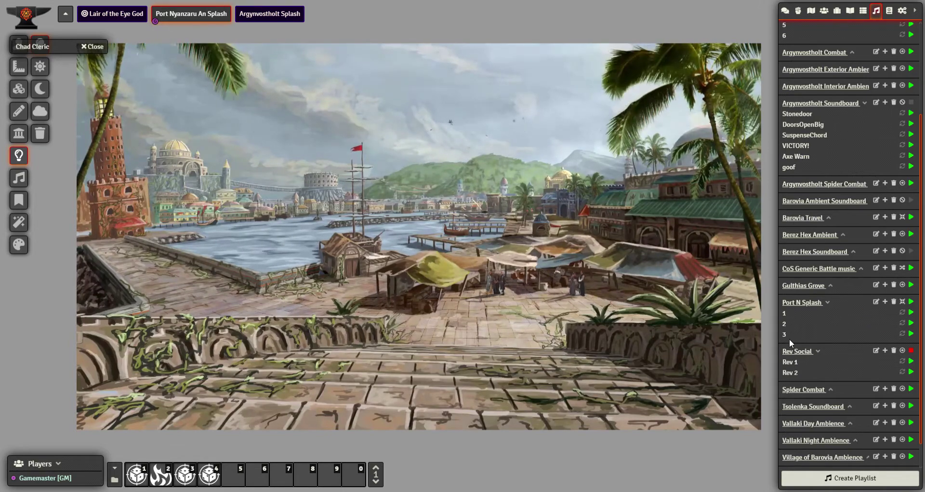
{"action": "mouse_move", "coordinate": [789, 322]}
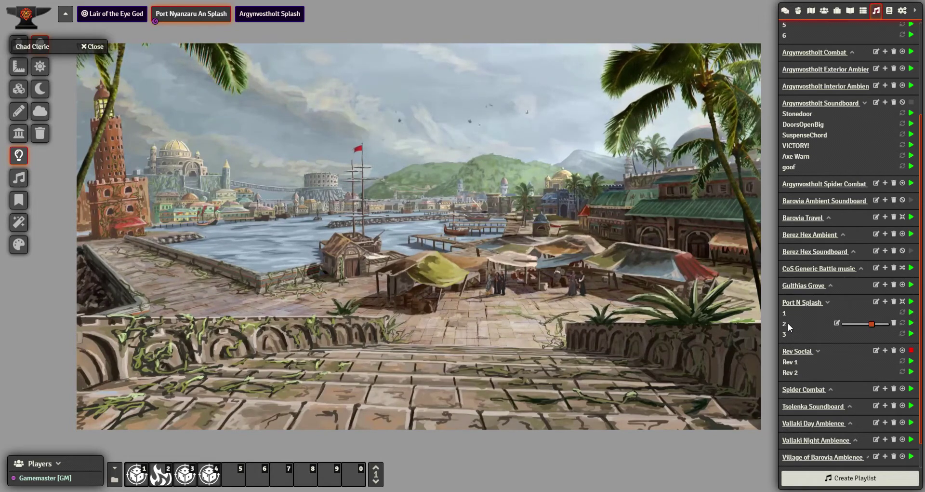
{"action": "mouse_move", "coordinate": [823, 313]}
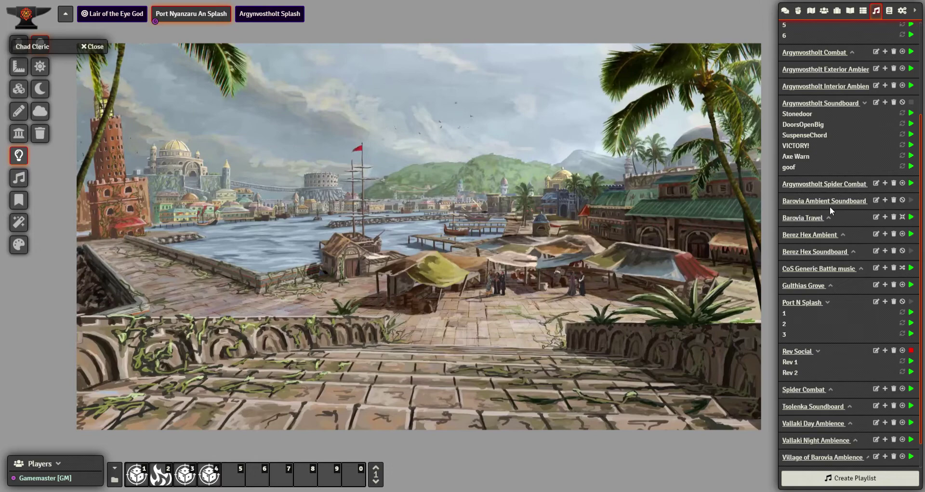
Examine the individual sound controls in the Argynvostholt Soundboard playlist, starting with Stonedoor
{"action": "scroll", "coordinate": [862, 256], "scroll_direction": "up", "scroll_amount": 2}
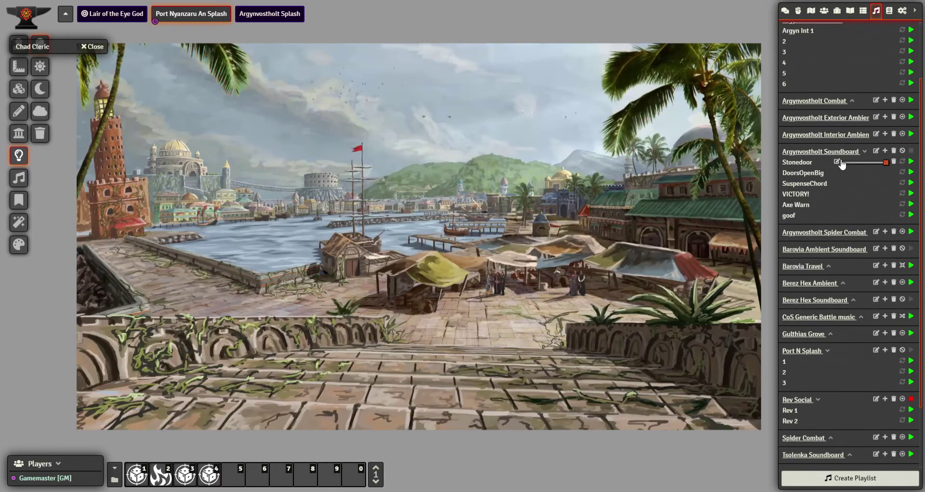
{"action": "mouse_move", "coordinate": [854, 165]}
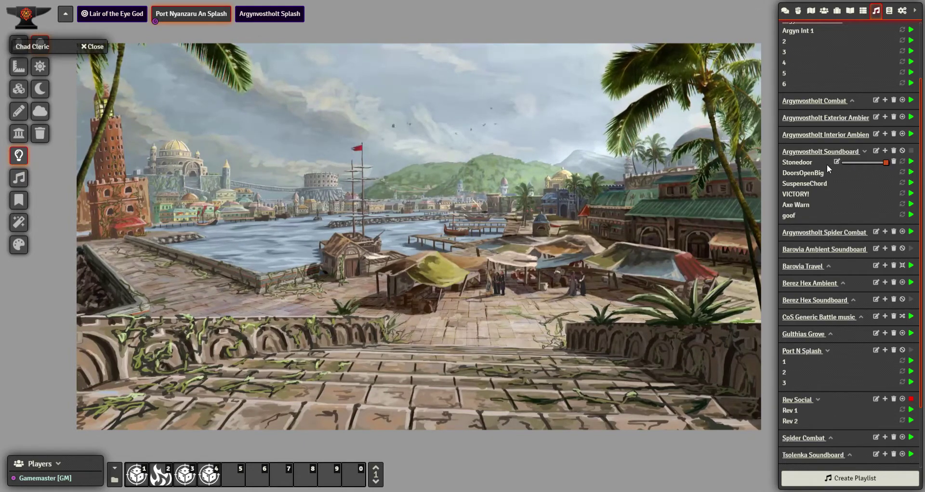
Collapse the Argynvostholt Soundboard and Port N Splash playlists
{"action": "mouse_move", "coordinate": [803, 172]}
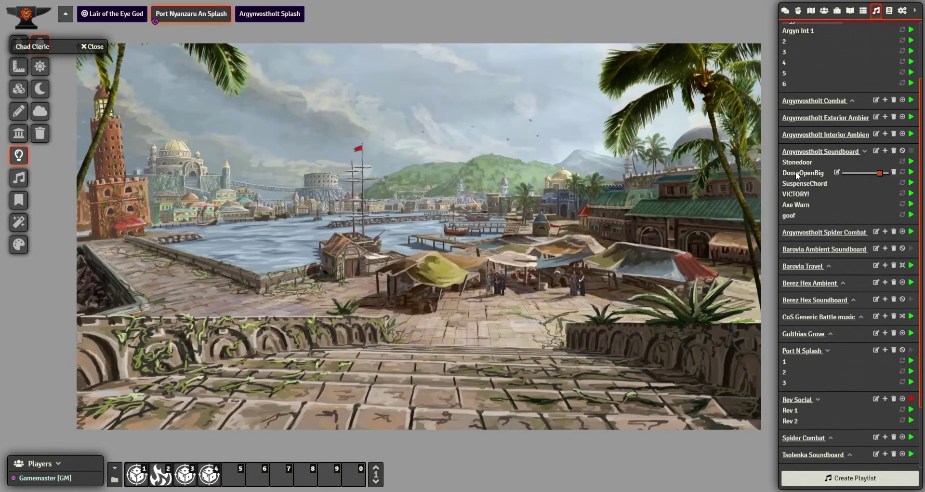
{"action": "left_click", "coordinate": [867, 153]}
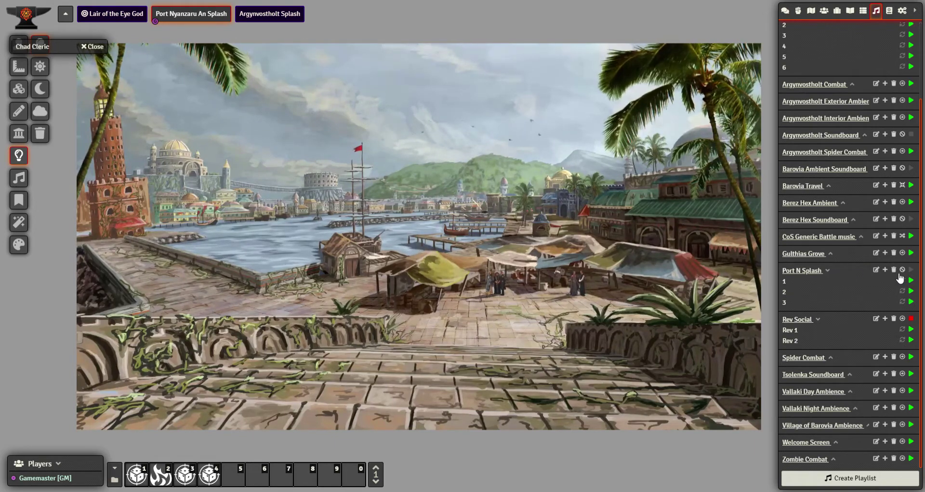
{"action": "left_click", "coordinate": [829, 270]}
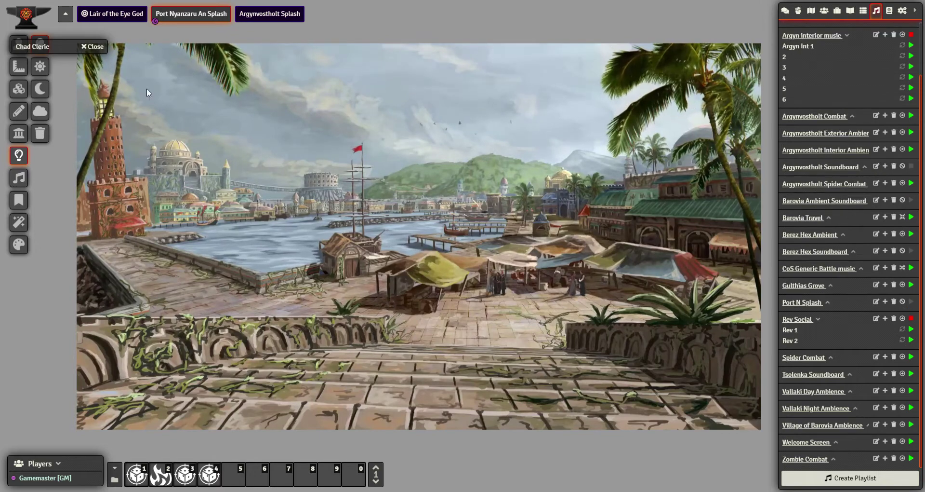
Assign Port N Splash as the audio playlist of the Port Nyanzaru An Splash scene, save it, and activate the scene
{"action": "right_click", "coordinate": [198, 19]}
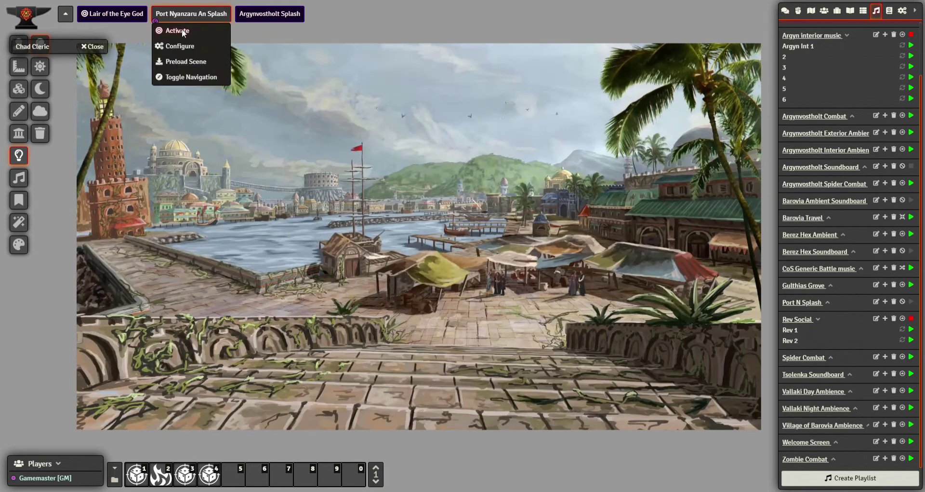
{"action": "left_click", "coordinate": [177, 47]}
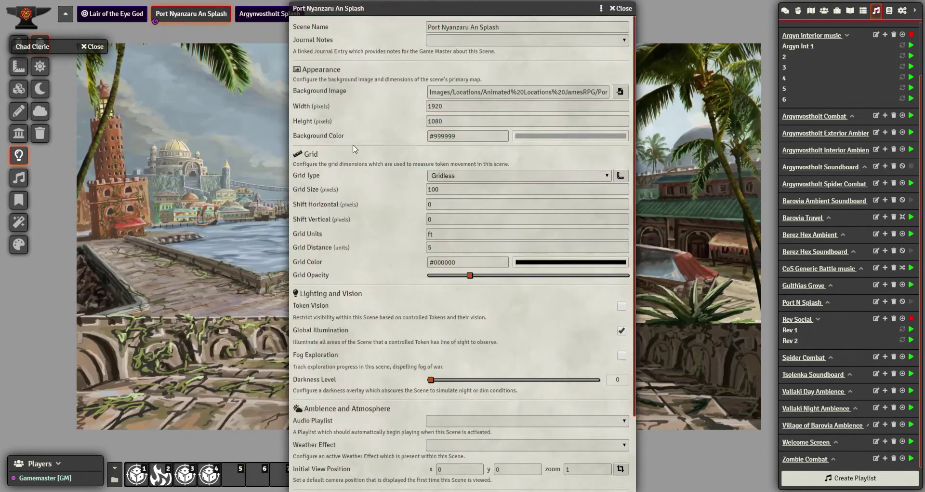
{"action": "scroll", "coordinate": [321, 322], "scroll_direction": "down", "scroll_amount": 2}
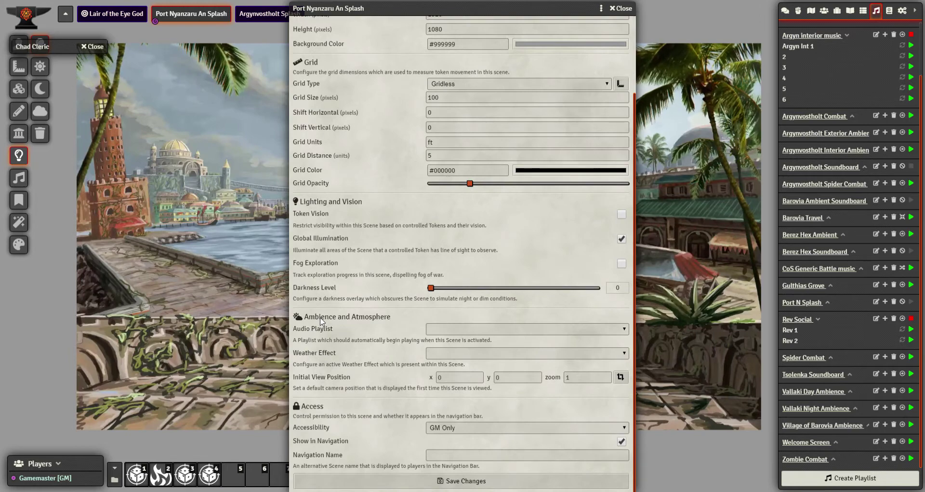
{"action": "left_click", "coordinate": [626, 329]}
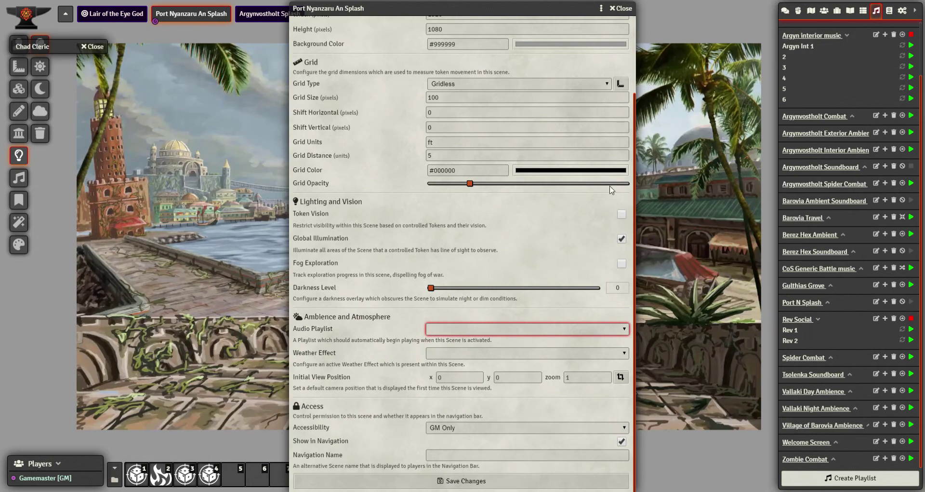
{"action": "left_click", "coordinate": [474, 258]}
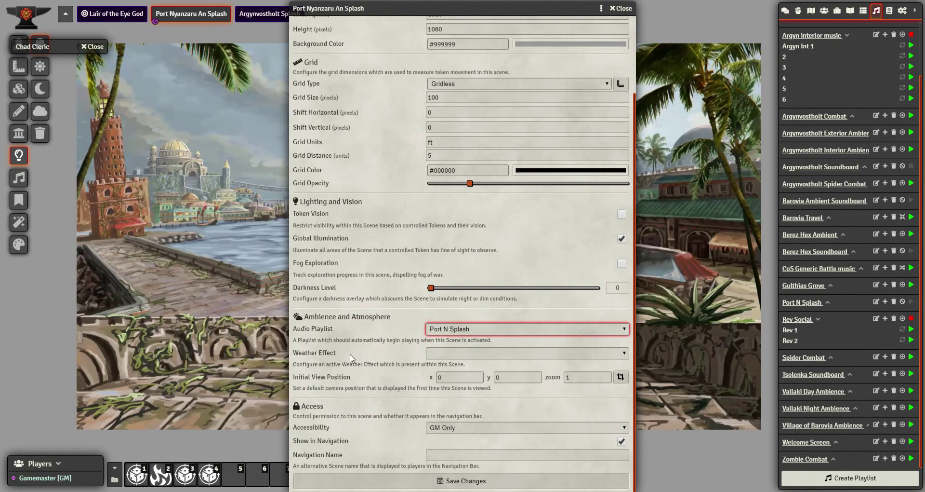
{"action": "left_click", "coordinate": [624, 354]}
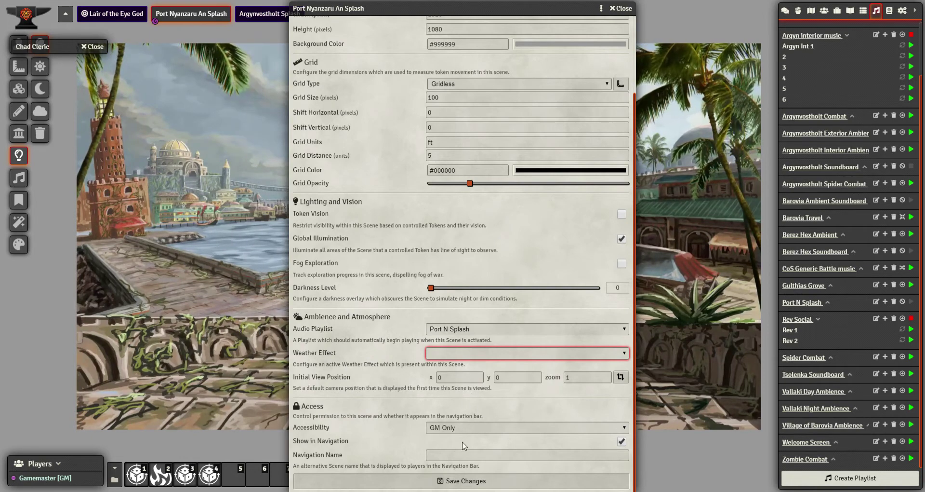
{"action": "left_click", "coordinate": [399, 326]}
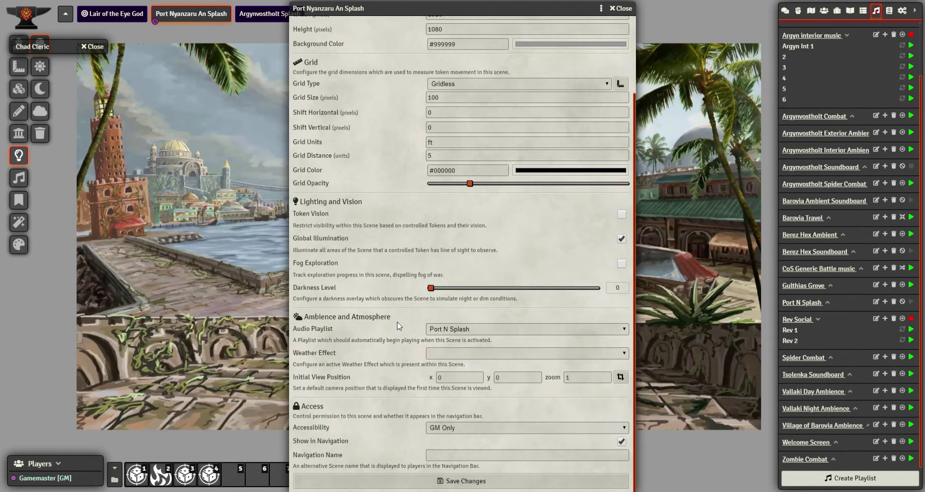
{"action": "left_click", "coordinate": [472, 482]}
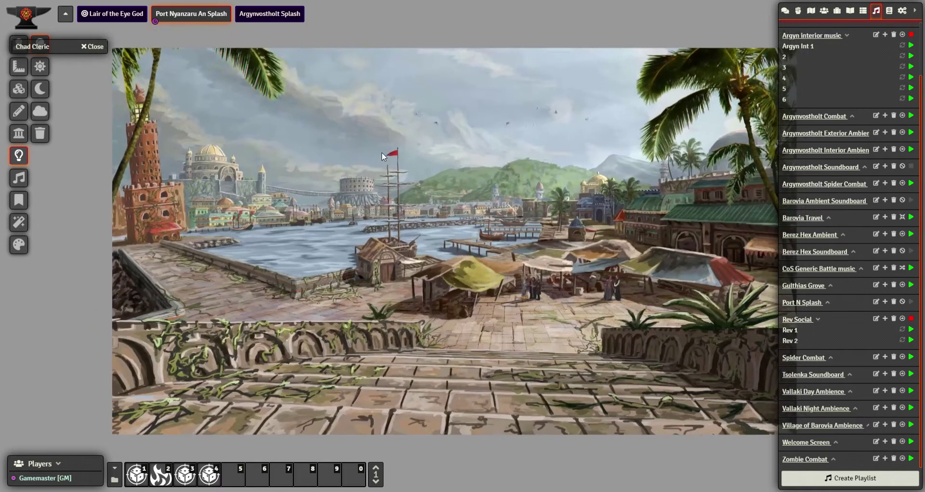
{"action": "right_click", "coordinate": [200, 19]}
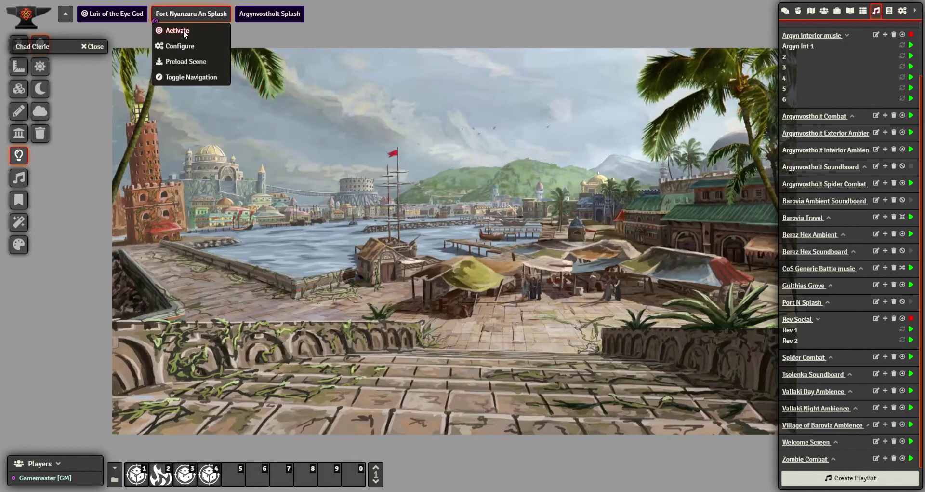
{"action": "left_click", "coordinate": [183, 30]}
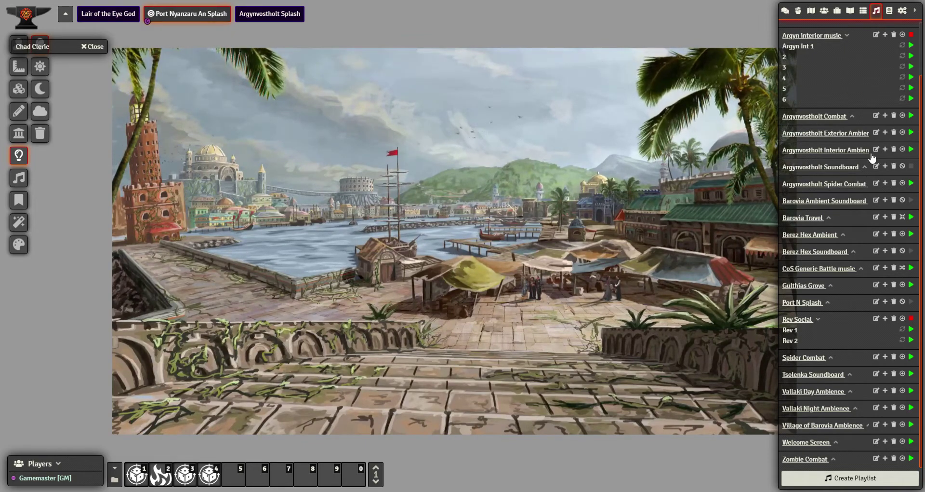
Expand the Port N Splash playlist and start it in simultaneous playback mode
{"action": "scroll", "coordinate": [872, 158], "scroll_direction": "up", "scroll_amount": 2}
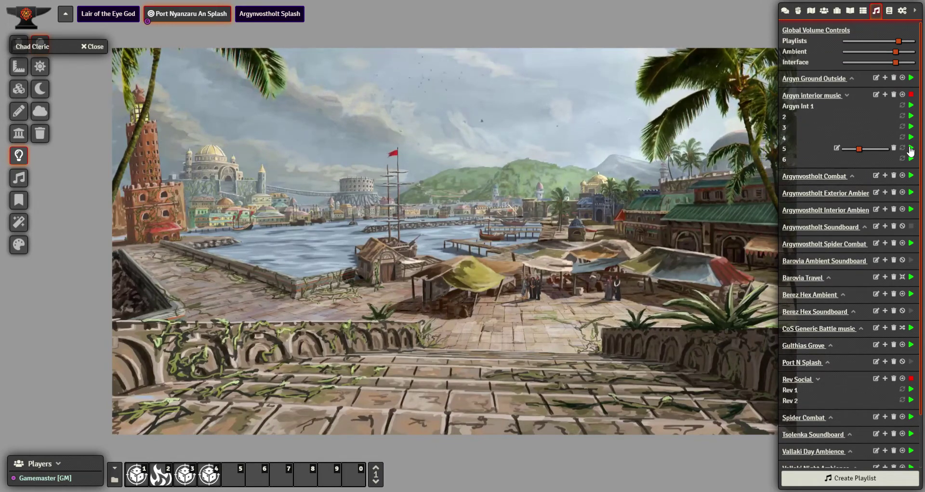
{"action": "scroll", "coordinate": [877, 217], "scroll_direction": "down", "scroll_amount": 3}
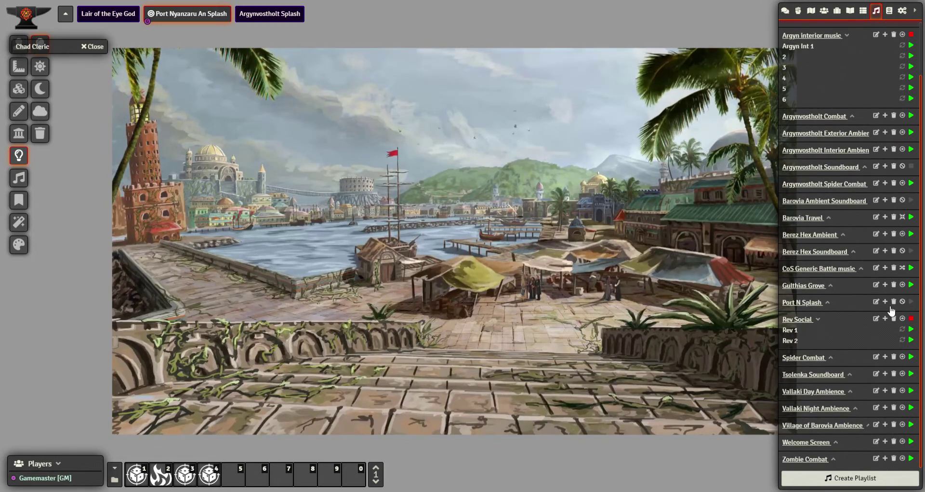
{"action": "left_click", "coordinate": [891, 307]}
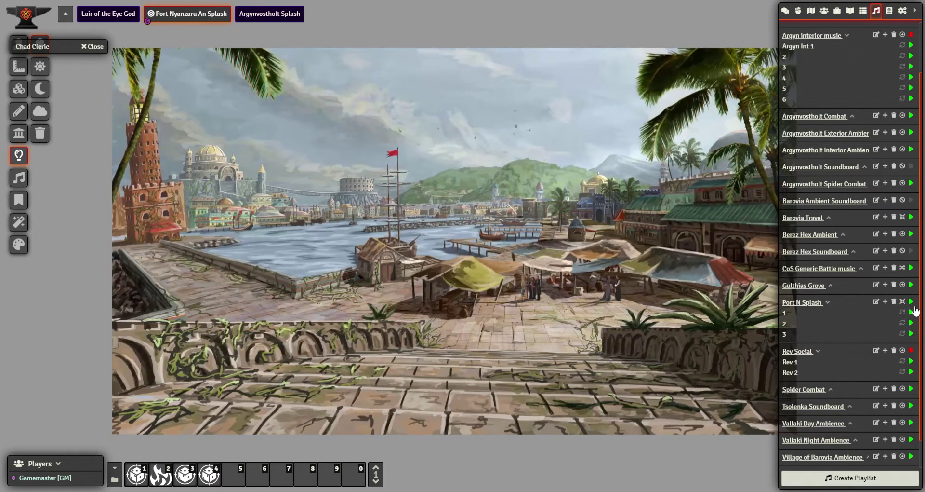
{"action": "left_click", "coordinate": [912, 301]}
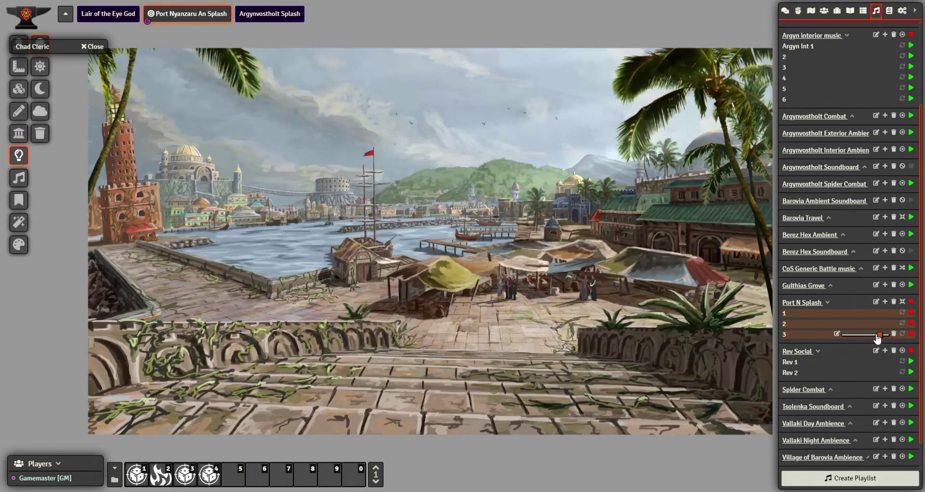
Lower the volume of track 3 in the Port N Splash playlist to slightly under half
{"action": "scroll", "coordinate": [877, 338], "scroll_direction": "up", "scroll_amount": 1}
{"action": "mouse_move", "coordinate": [868, 338]}
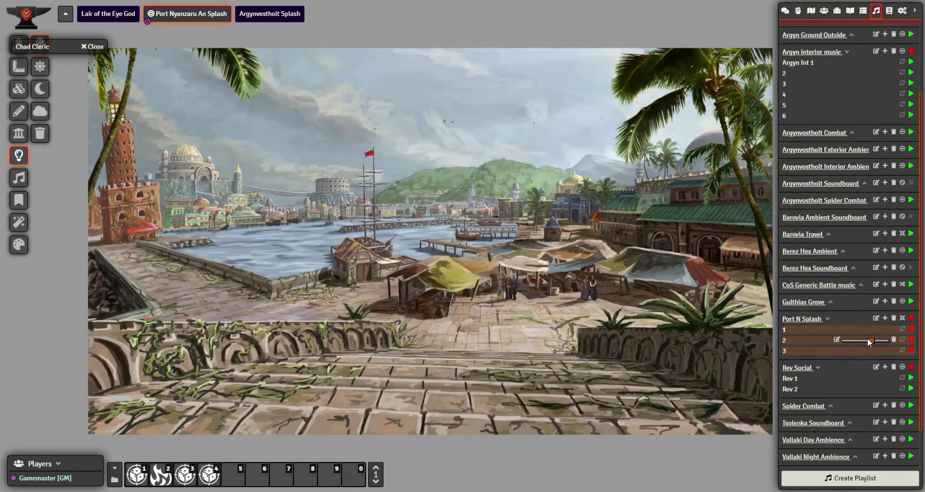
{"action": "mouse_move", "coordinate": [868, 354]}
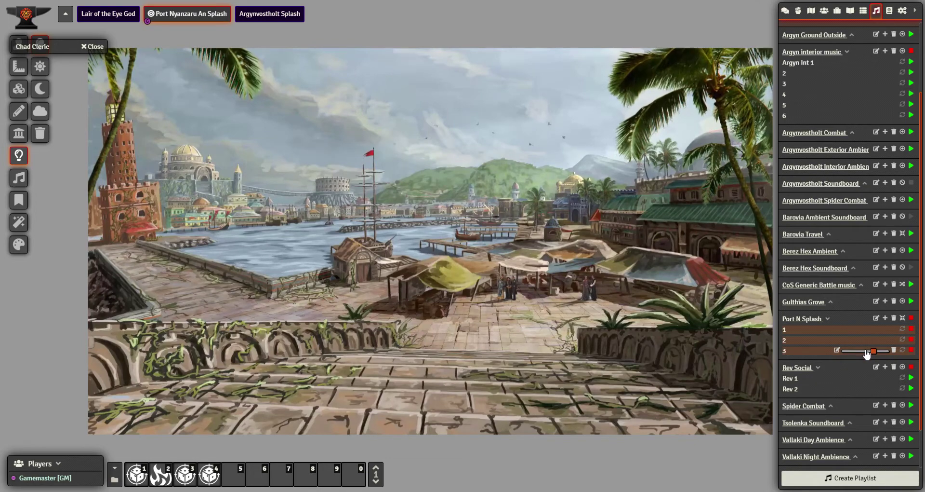
{"action": "left_click_drag", "start_coordinate": [872, 352], "coordinate": [868, 352]}
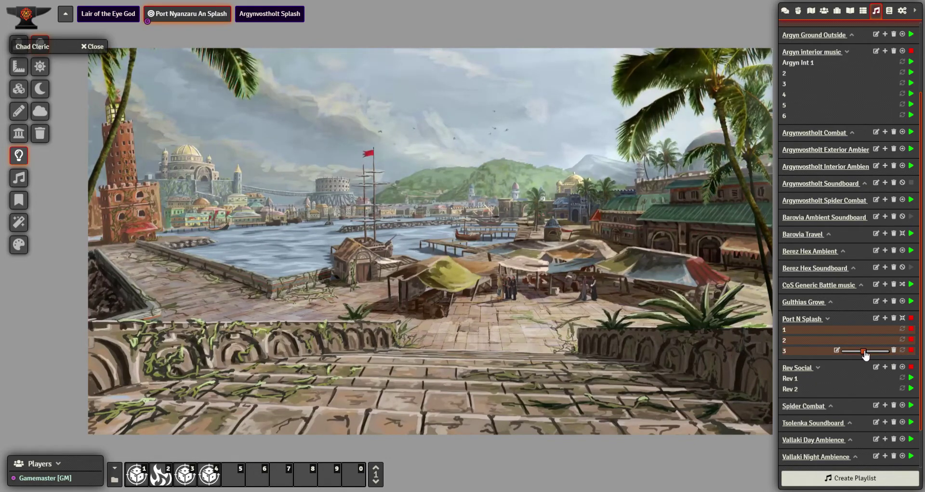
{"action": "mouse_move", "coordinate": [863, 343]}
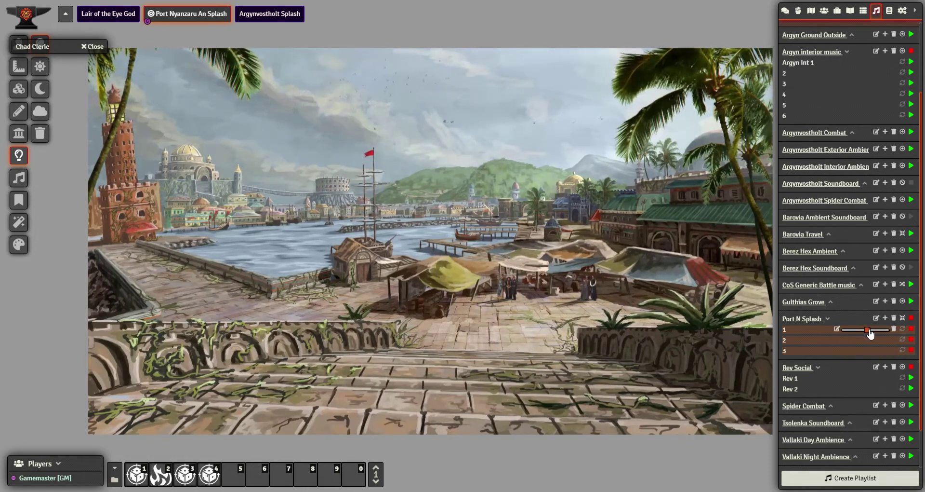
{"action": "mouse_move", "coordinate": [326, 216]}
{"action": "left_mouse_down"}
{"action": "mouse_move", "coordinate": [363, 207]}
{"action": "mouse_move", "coordinate": [331, 203]}
{"action": "left_mouse_up"}
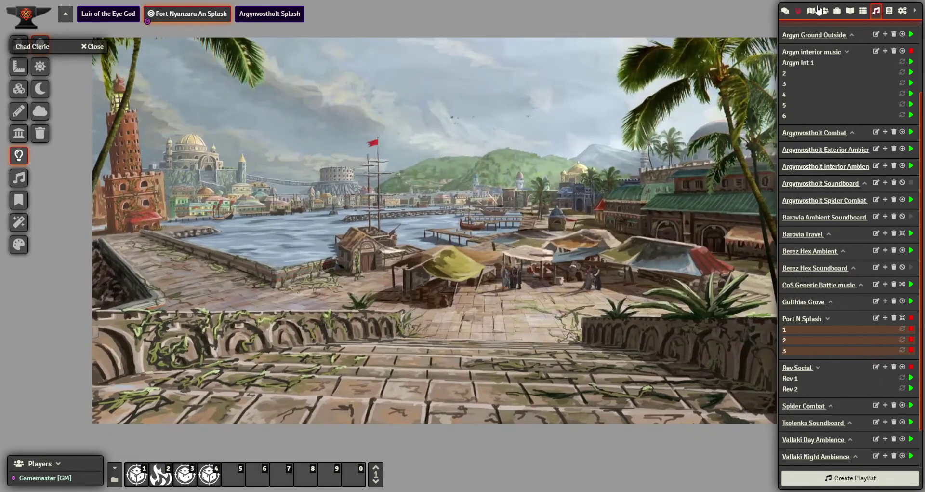
Open the journal entries and expand the Castle Ravenloft folder and its Dungeons & Catacombs subfolder
{"action": "left_click", "coordinate": [856, 12]}
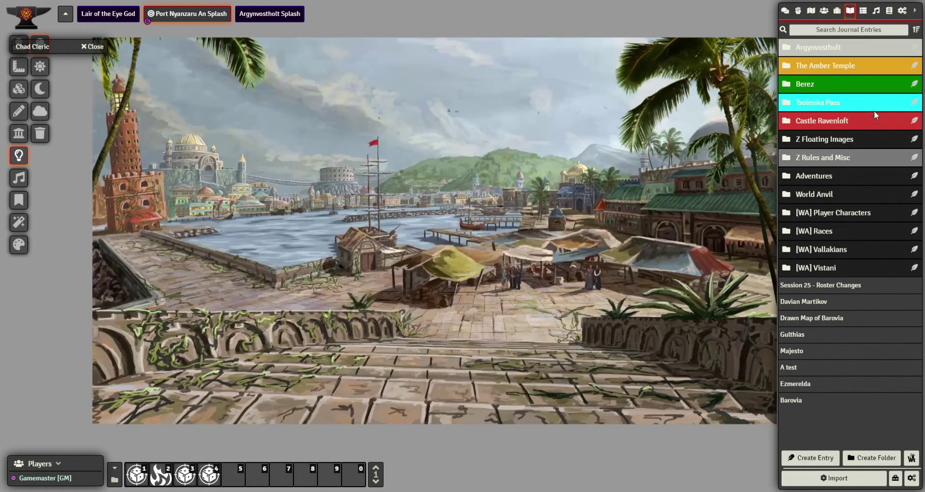
{"action": "left_click", "coordinate": [864, 122]}
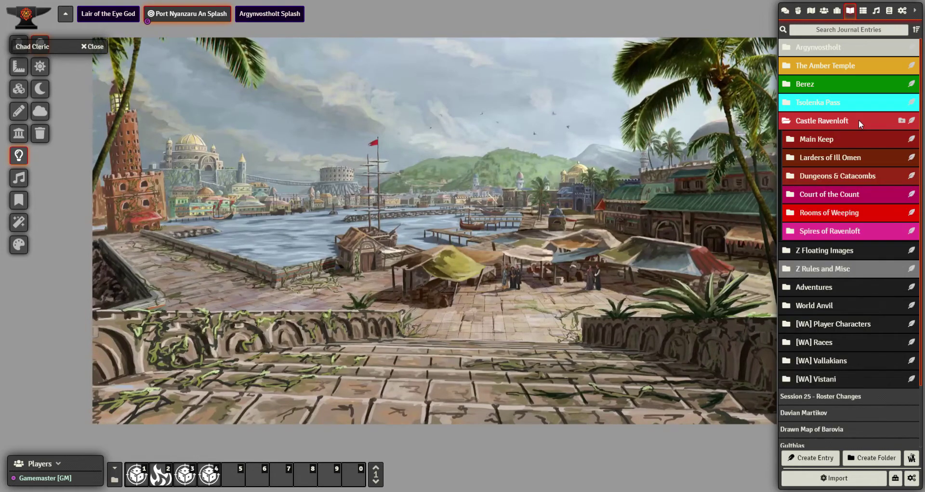
{"action": "left_click", "coordinate": [880, 177]}
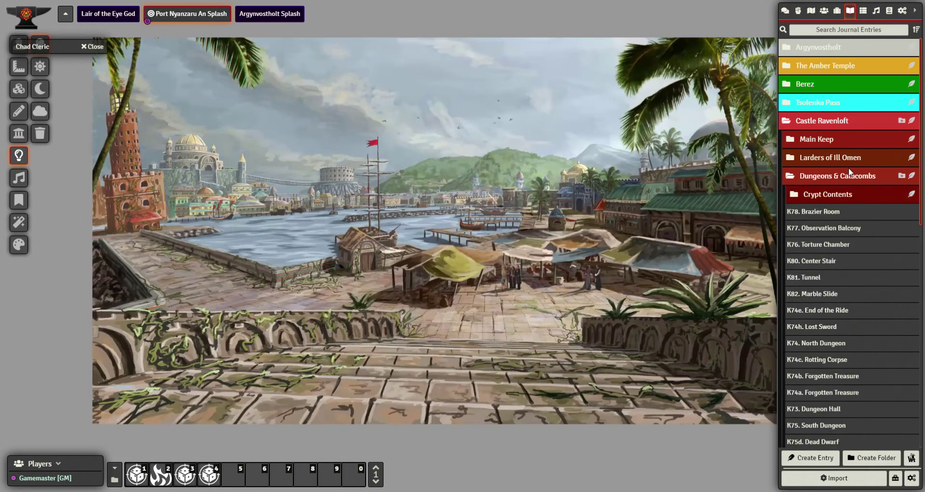
{"action": "scroll", "coordinate": [846, 173], "scroll_direction": "down", "scroll_amount": 2}
{"action": "scroll", "coordinate": [829, 176], "scroll_direction": "up", "scroll_amount": 2}
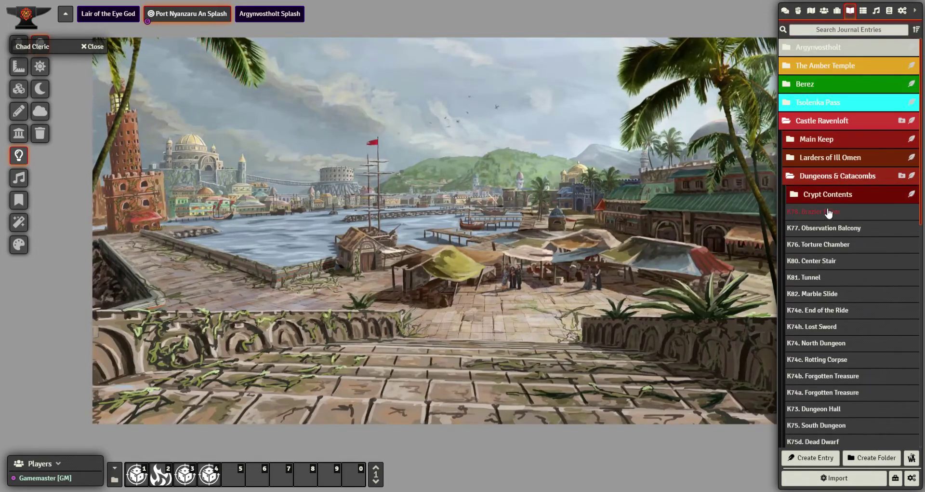
{"action": "left_click_drag", "start_coordinate": [826, 209], "coordinate": [827, 195]}
{"action": "left_click_drag", "start_coordinate": [206, 105], "coordinate": [195, 103]}
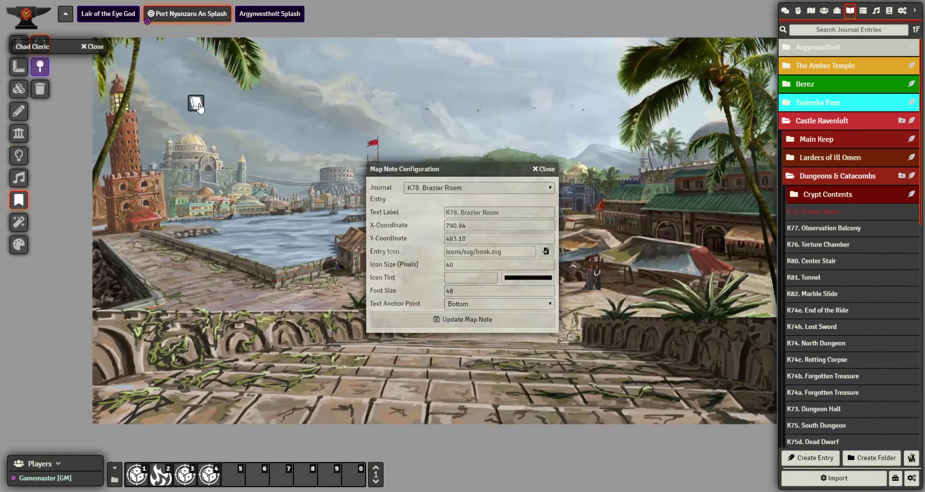
{"action": "left_click", "coordinate": [545, 168]}
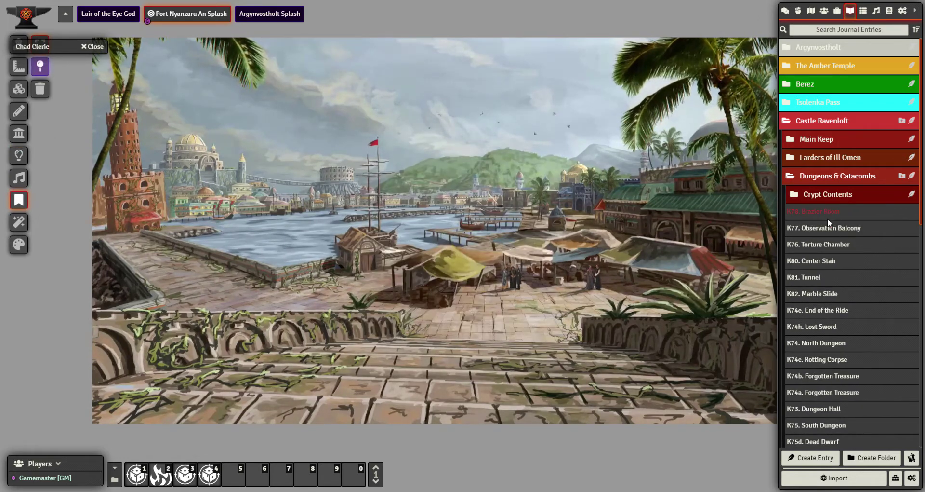
Place a map note for the K78. Brazier Room journal entry in the sky near the lighthouse, keeping the default note settings
{"action": "left_click_drag", "start_coordinate": [827, 218], "coordinate": [192, 91]}
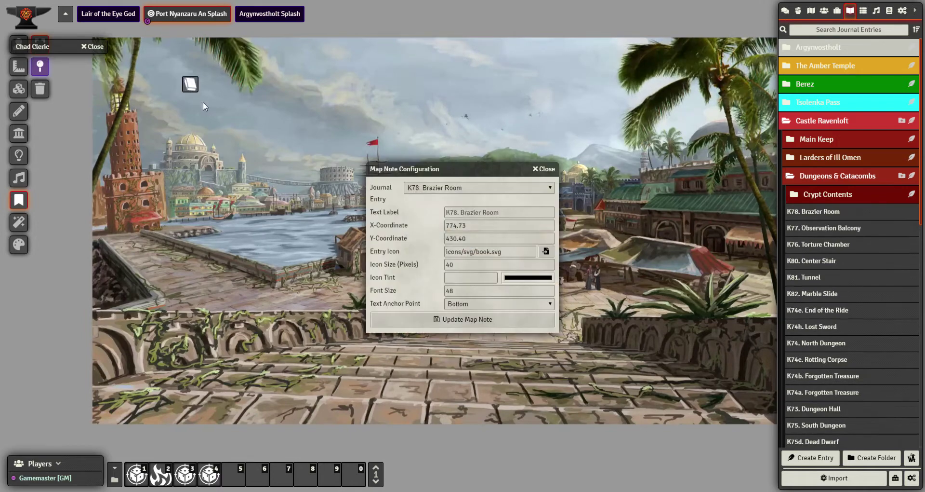
{"action": "left_click", "coordinate": [470, 319]}
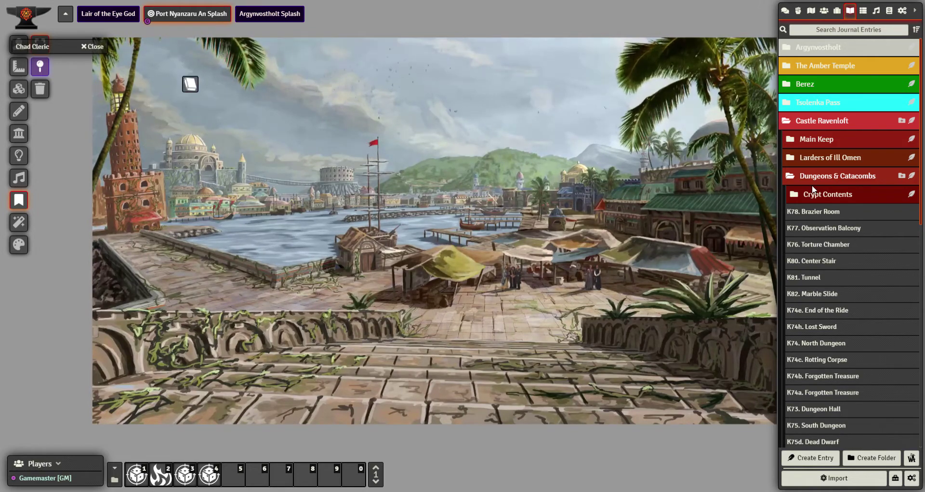
View the player permission settings of the K78. Brazier Room journal entry and close them without changes
{"action": "right_click", "coordinate": [819, 213]}
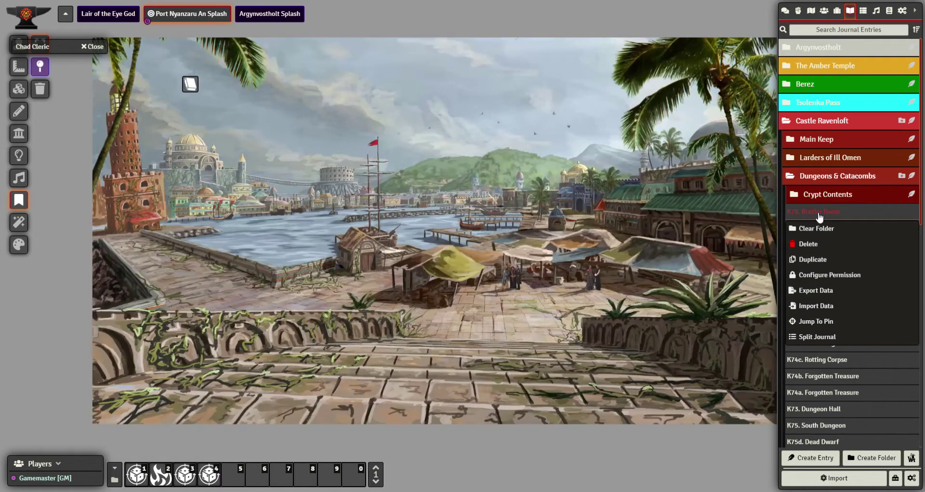
{"action": "left_click", "coordinate": [827, 273]}
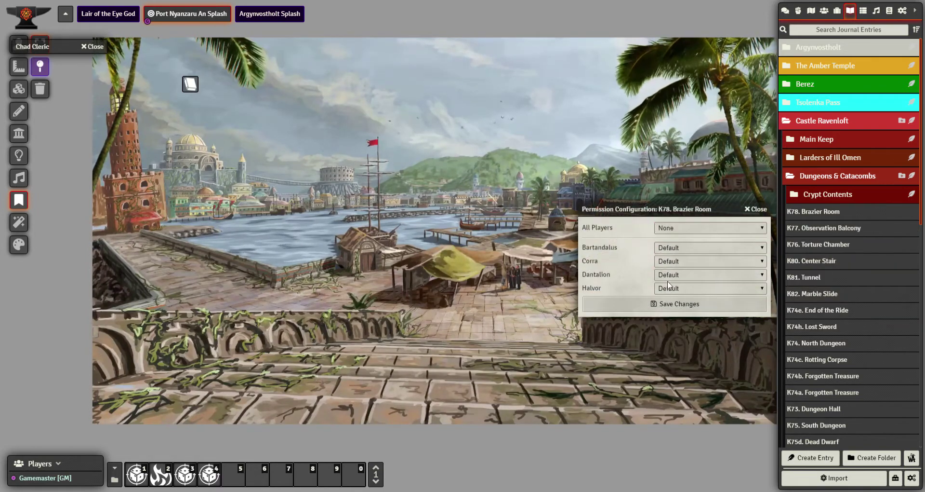
{"action": "left_click", "coordinate": [759, 211]}
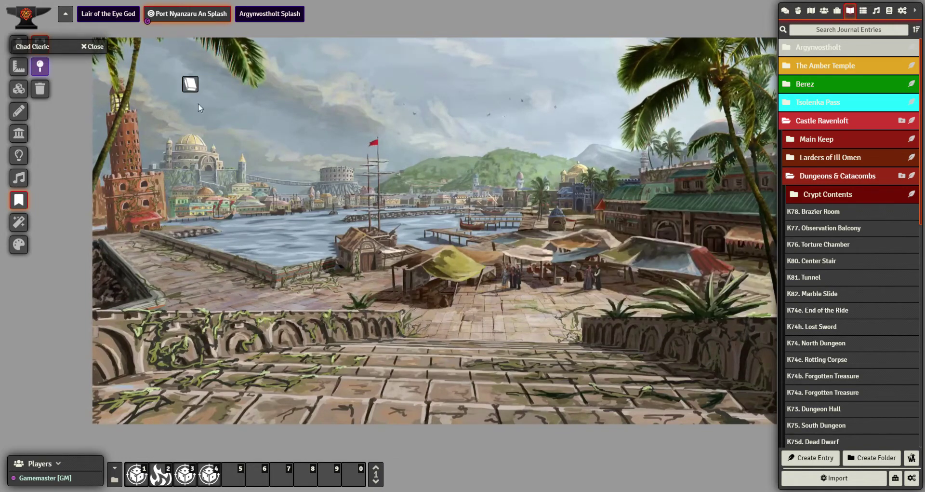
Move the K78. Brazier Room map note slightly closer to the lighthouse and open its journal entry from the note
{"action": "mouse_move", "coordinate": [190, 85]}
{"action": "left_mouse_down"}
{"action": "mouse_move", "coordinate": [171, 90]}
{"action": "mouse_move", "coordinate": [182, 89]}
{"action": "left_mouse_up"}
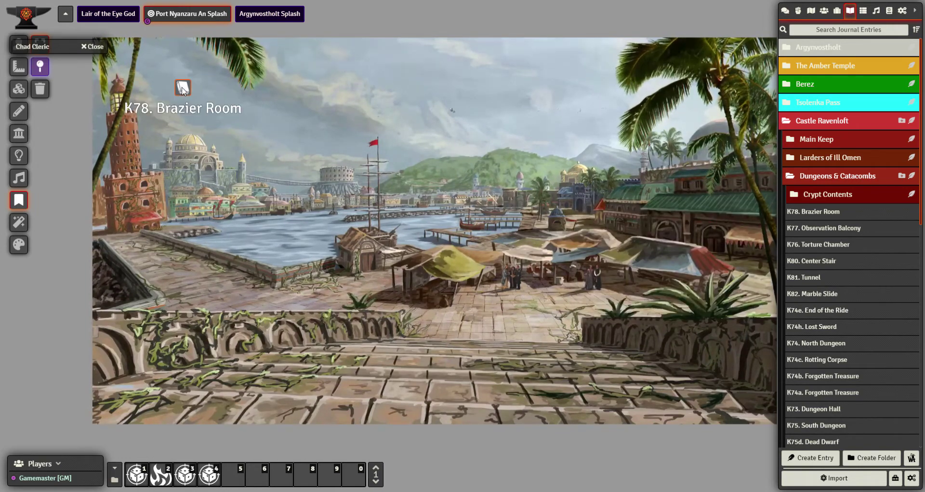
{"action": "double_click", "coordinate": [182, 89]}
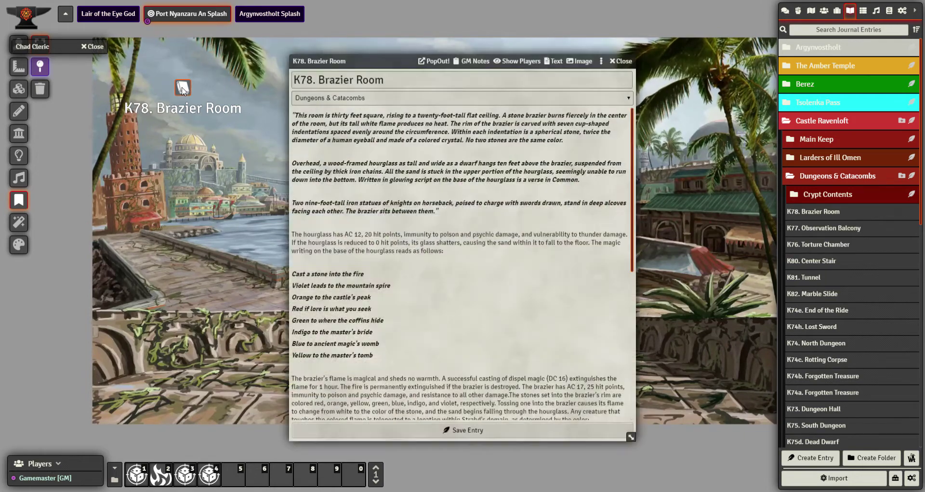
Read through the K78. Brazier Room journal entry down to its Development section and close it
{"action": "scroll", "coordinate": [448, 292], "scroll_direction": "down", "scroll_amount": 5}
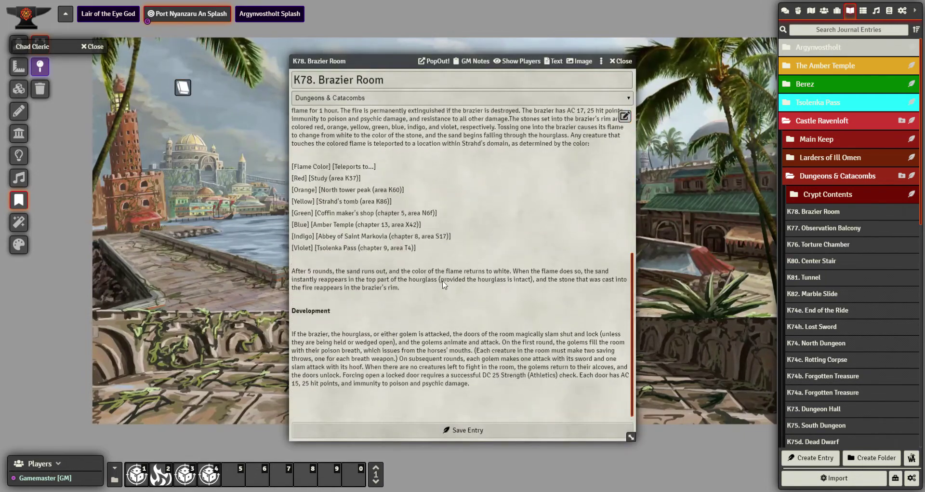
{"action": "scroll", "coordinate": [424, 301], "scroll_direction": "up", "scroll_amount": 5}
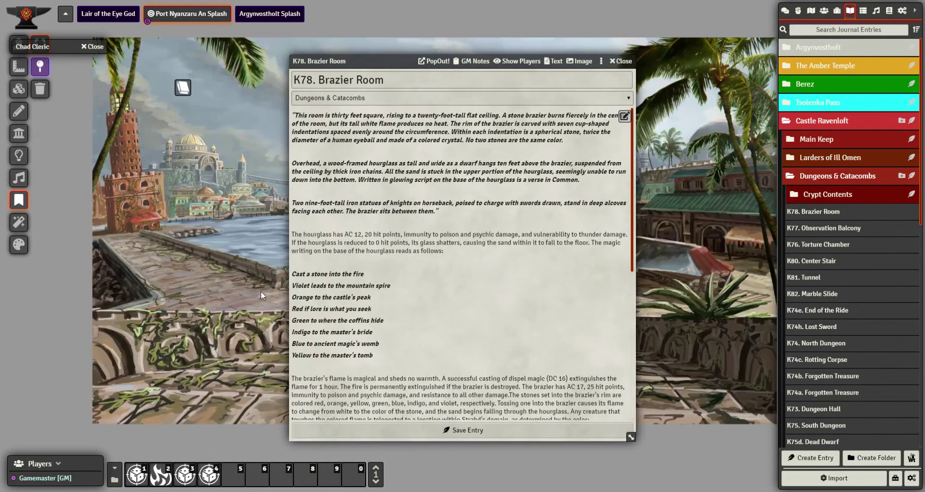
{"action": "scroll", "coordinate": [530, 216], "scroll_direction": "down", "scroll_amount": 5}
{"action": "scroll", "coordinate": [563, 141], "scroll_direction": "up", "scroll_amount": 5}
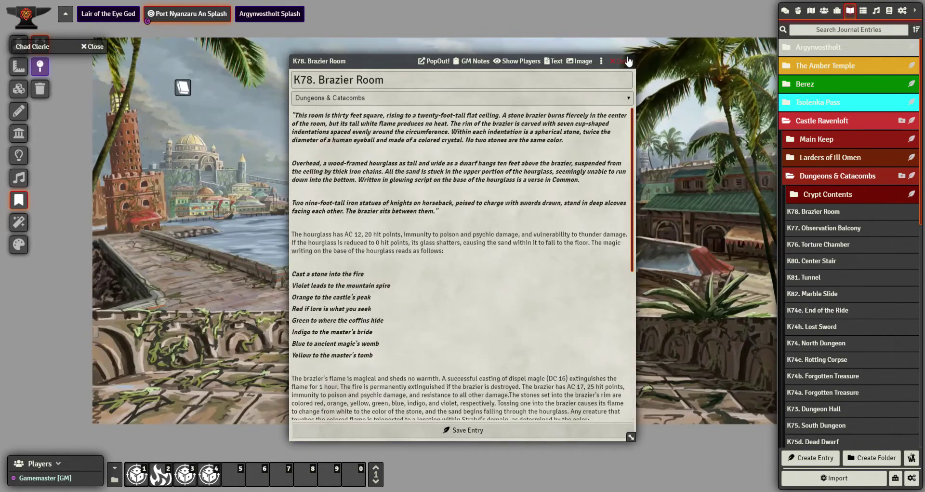
{"action": "key", "text": "Escape"}
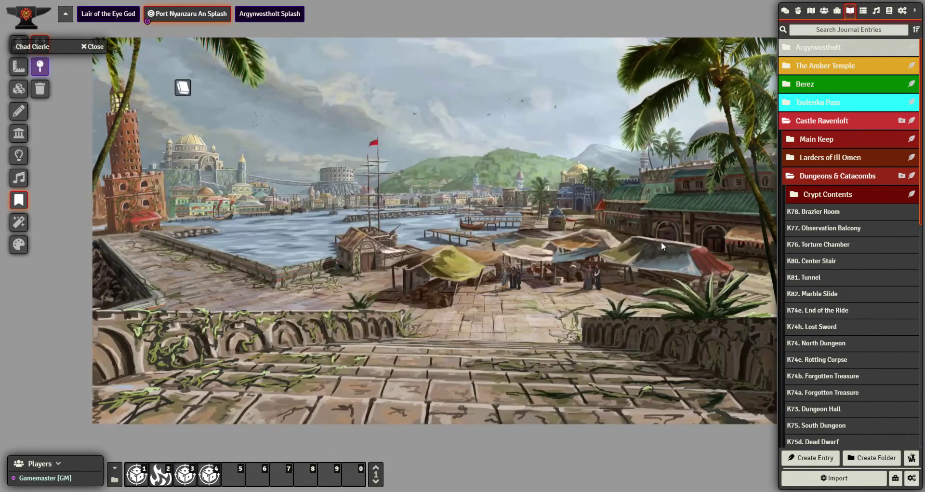
Copy all the current date and time drawings from the Argynvostholt Splash scene into the sky of the Port Nyanzaru splash scene
{"action": "scroll", "coordinate": [571, 218], "scroll_direction": "down", "scroll_amount": 3}
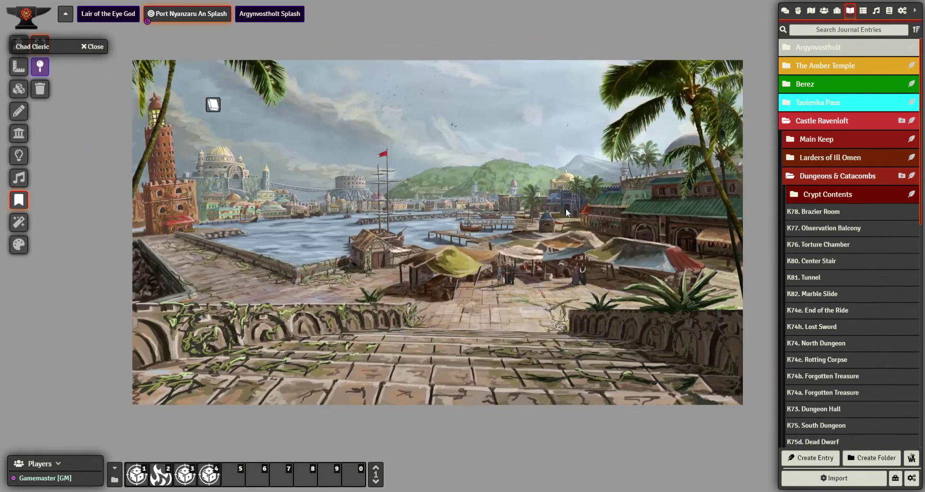
{"action": "scroll", "coordinate": [571, 219], "scroll_direction": "up", "scroll_amount": 2}
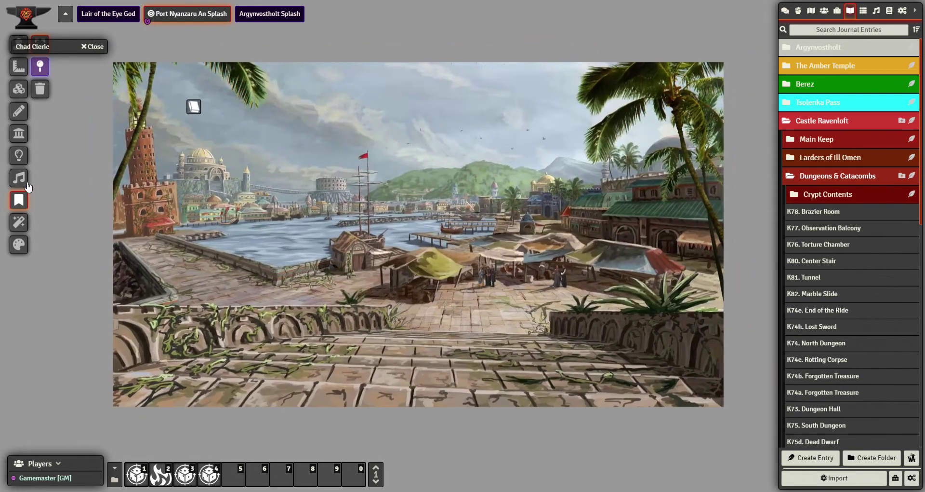
{"action": "left_click", "coordinate": [21, 114]}
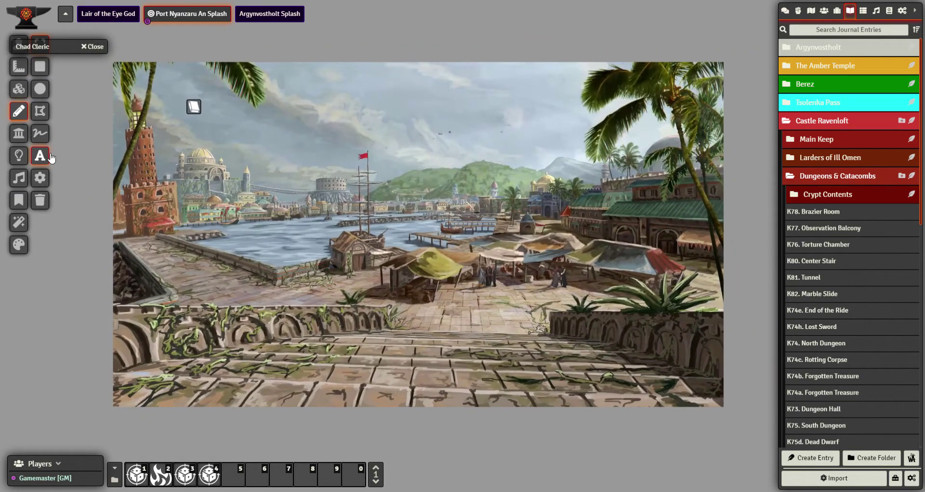
{"action": "left_click", "coordinate": [272, 14]}
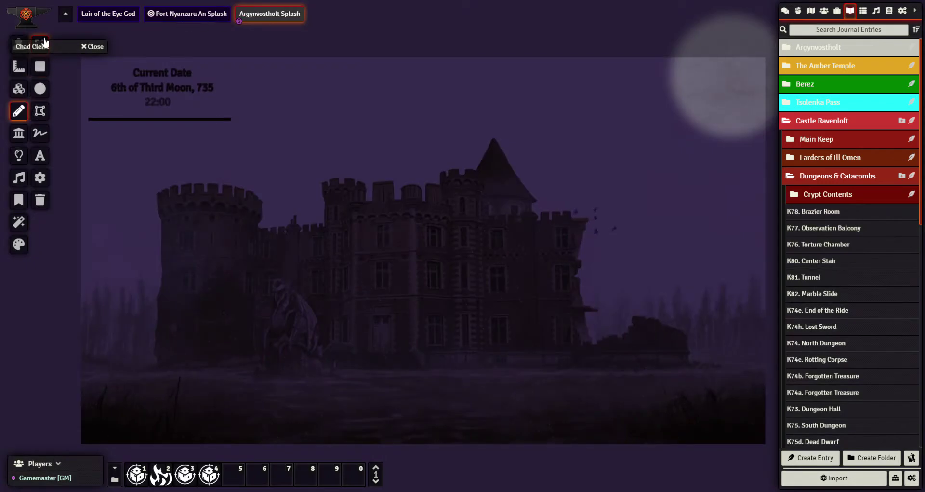
{"action": "left_click_drag", "start_coordinate": [85, 56], "coordinate": [87, 54]}
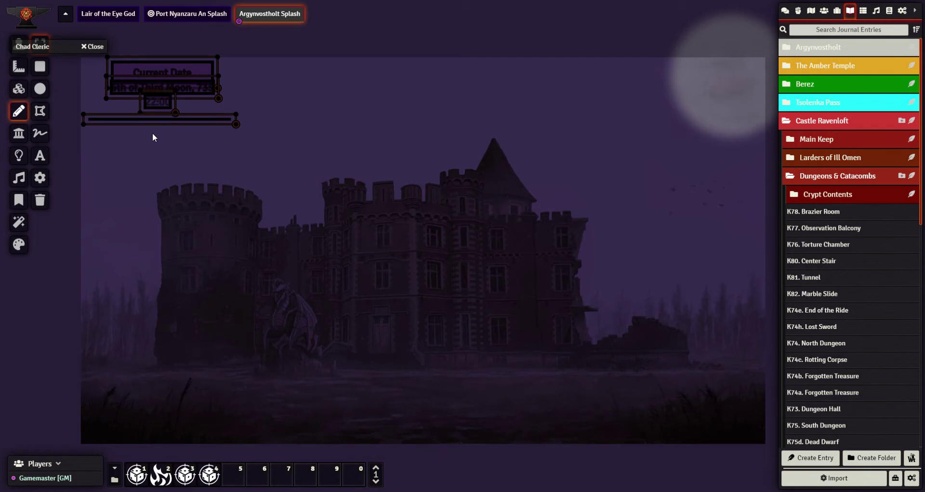
{"action": "key", "text": "ctrl+c"}
{"action": "left_click", "coordinate": [162, 13]}
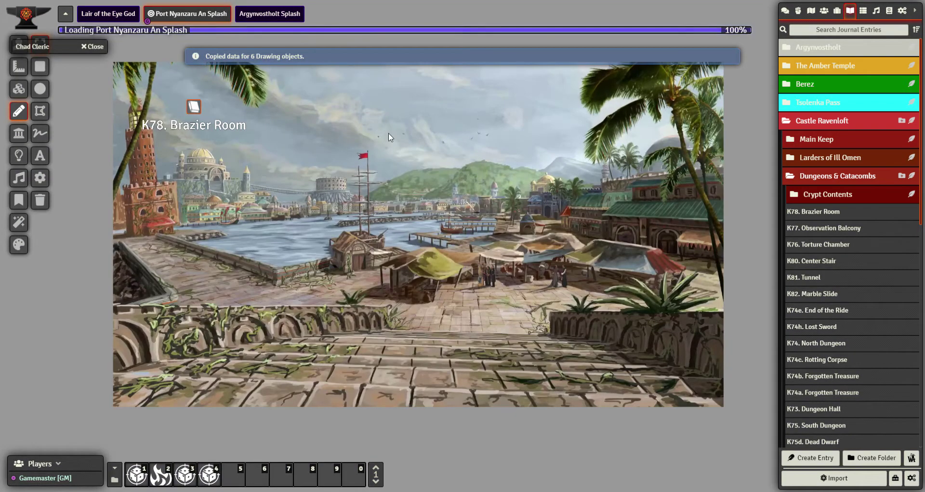
{"action": "key", "text": "ctrl+v"}
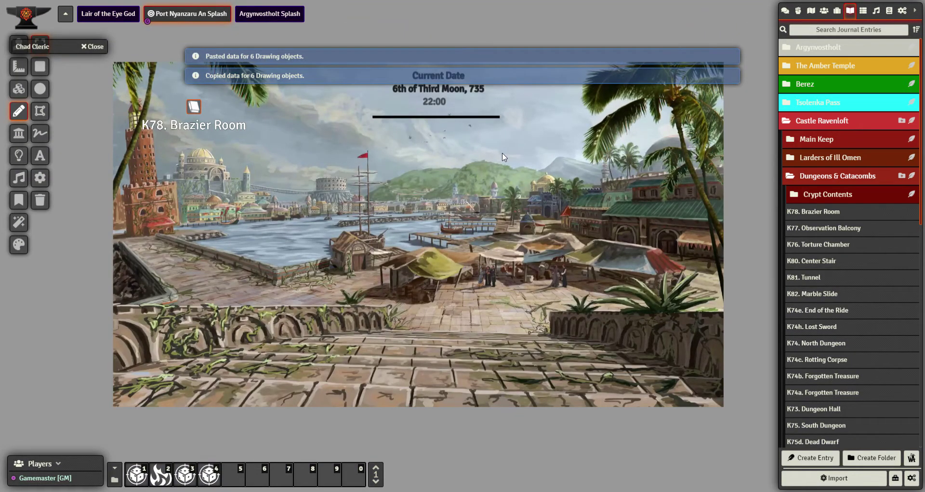
Move the pasted date and time drawings closer to the K78. Brazier Room note, in the sky above the ship's mast
{"action": "left_click_drag", "start_coordinate": [357, 76], "coordinate": [358, 77]}
{"action": "left_click_drag", "start_coordinate": [440, 101], "coordinate": [322, 99]}
{"action": "left_click", "coordinate": [533, 108]}
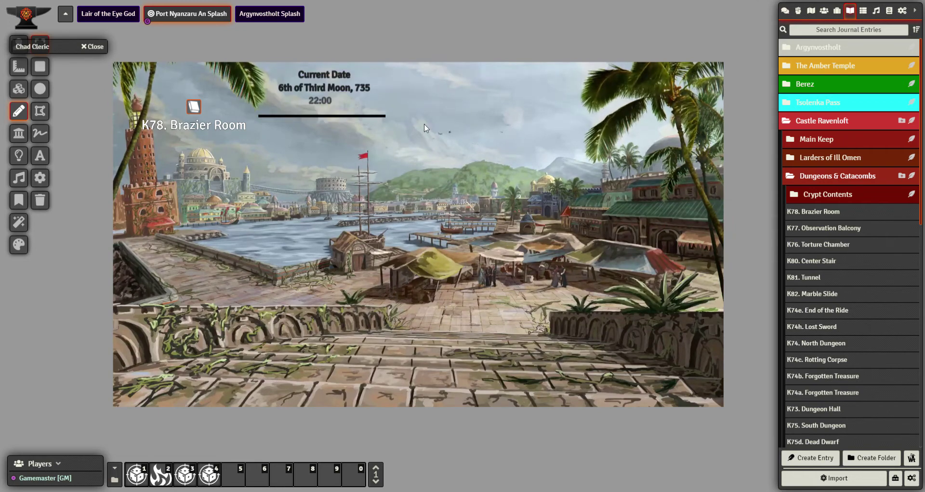
Select all the date and time drawings and view their visibility, lock and ordering controls, closing them without changes
{"action": "key", "text": "ctrl+a"}
{"action": "right_click", "coordinate": [358, 77]}
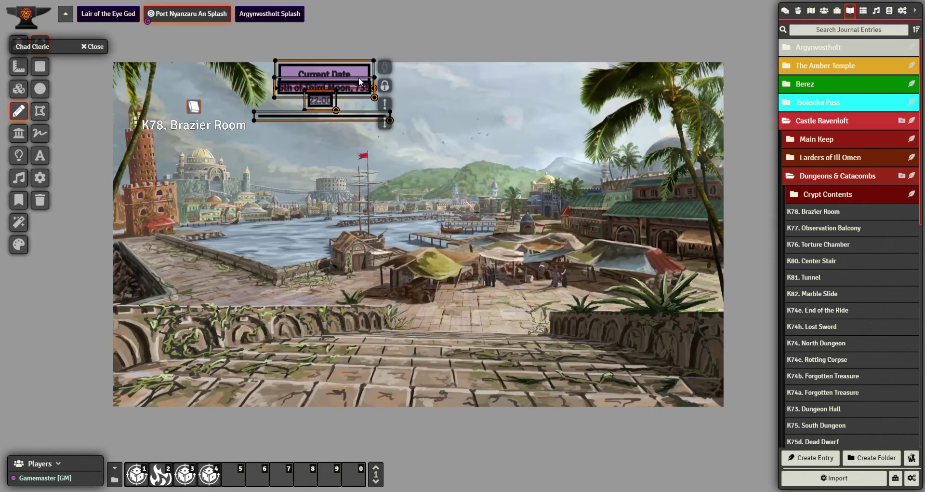
{"action": "key", "text": "Escape"}
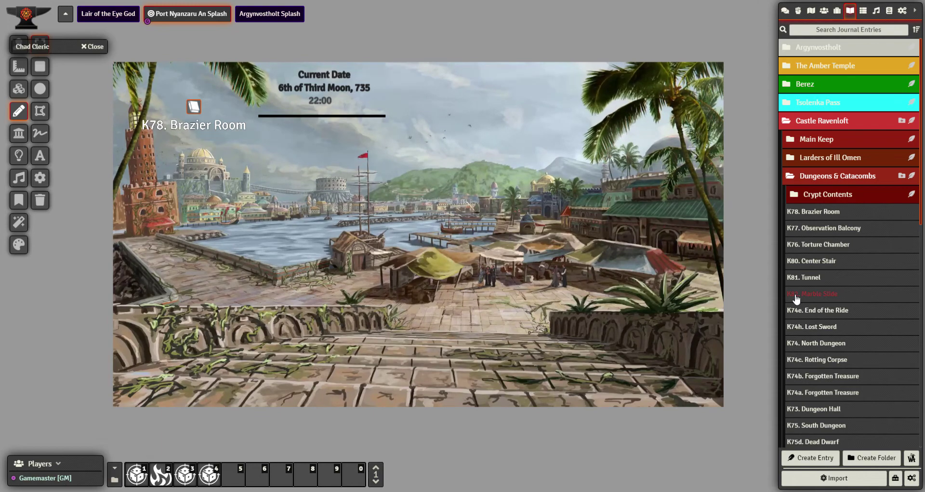
Examine the animated scene up close around the market stalls and the groups of people standing there
{"action": "scroll", "coordinate": [491, 253], "scroll_direction": "up", "scroll_amount": 1}
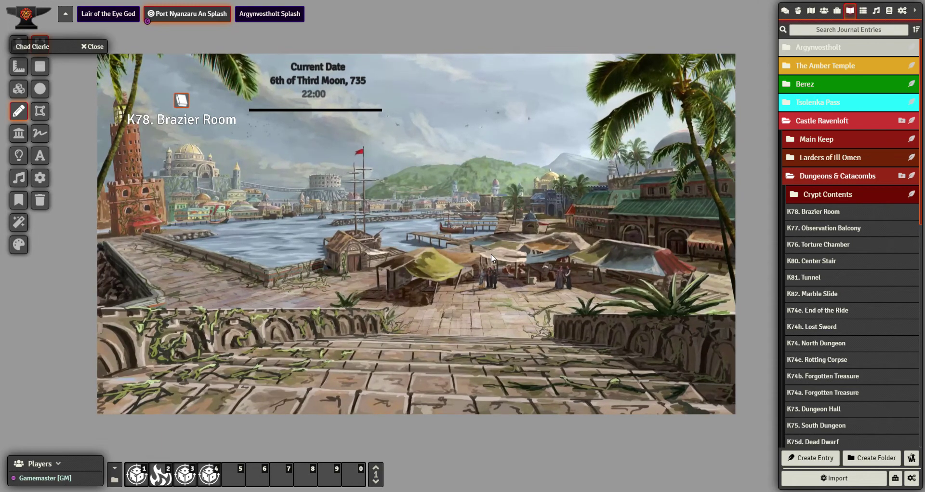
{"action": "scroll", "coordinate": [491, 253], "scroll_direction": "down", "scroll_amount": 1}
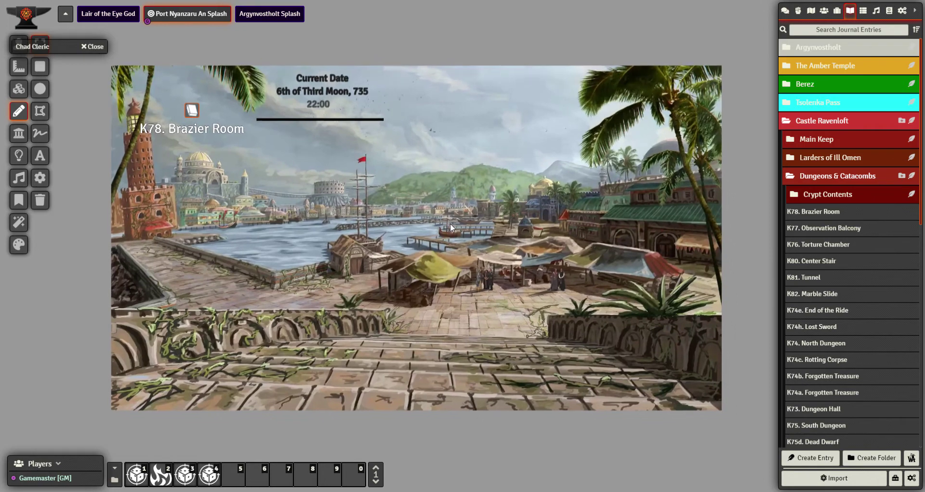
{"action": "left_click_drag", "start_coordinate": [449, 221], "coordinate": [455, 220]}
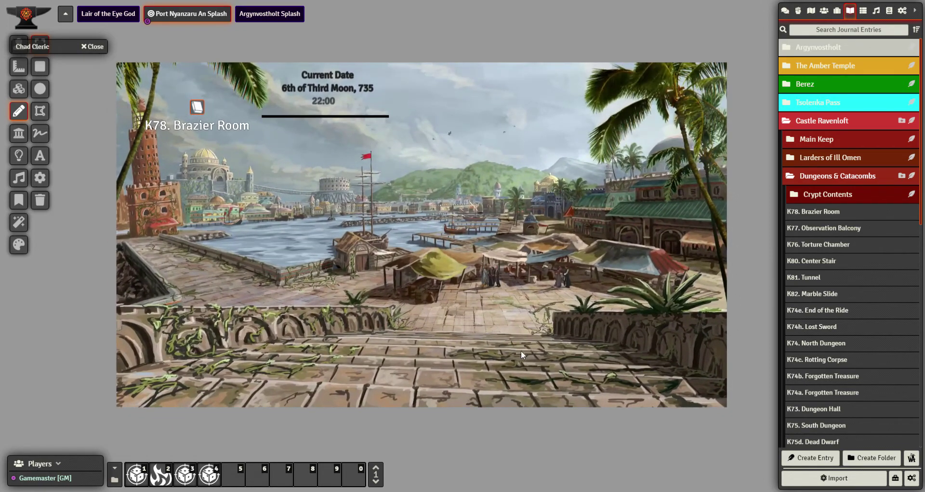
{"action": "scroll", "coordinate": [521, 350], "scroll_direction": "up", "scroll_amount": 1}
{"action": "left_click_drag", "start_coordinate": [522, 350], "coordinate": [480, 289]}
{"action": "scroll", "coordinate": [480, 288], "scroll_direction": "up", "scroll_amount": 15}
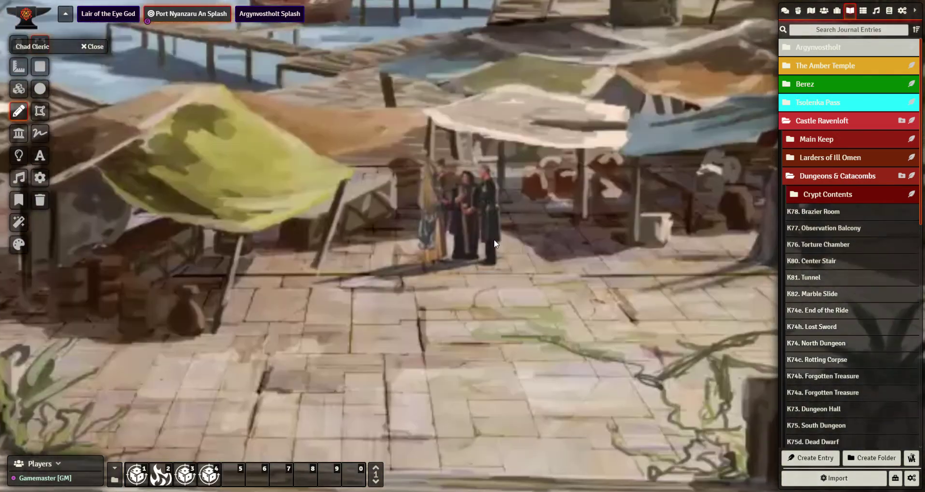
{"action": "left_click_drag", "start_coordinate": [494, 239], "coordinate": [372, 266]}
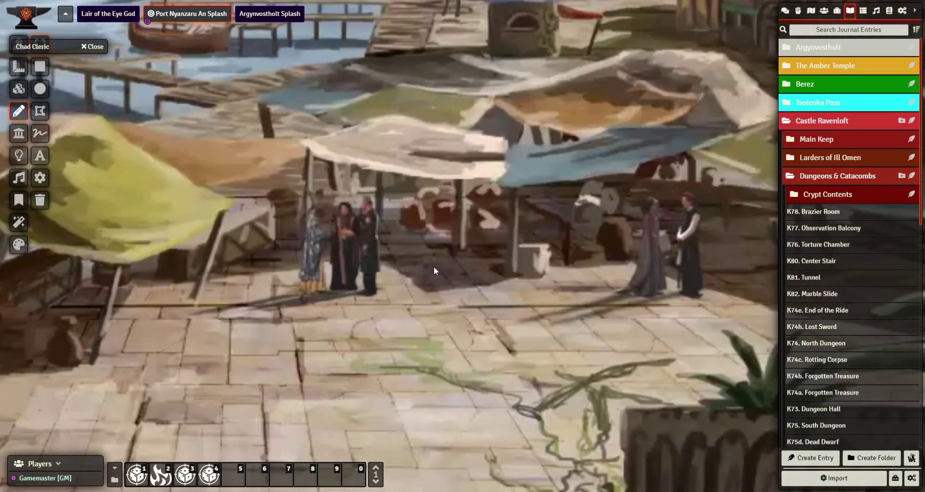
{"action": "scroll", "coordinate": [434, 266], "scroll_direction": "down", "scroll_amount": 10}
{"action": "scroll", "coordinate": [403, 235], "scroll_direction": "up", "scroll_amount": 10}
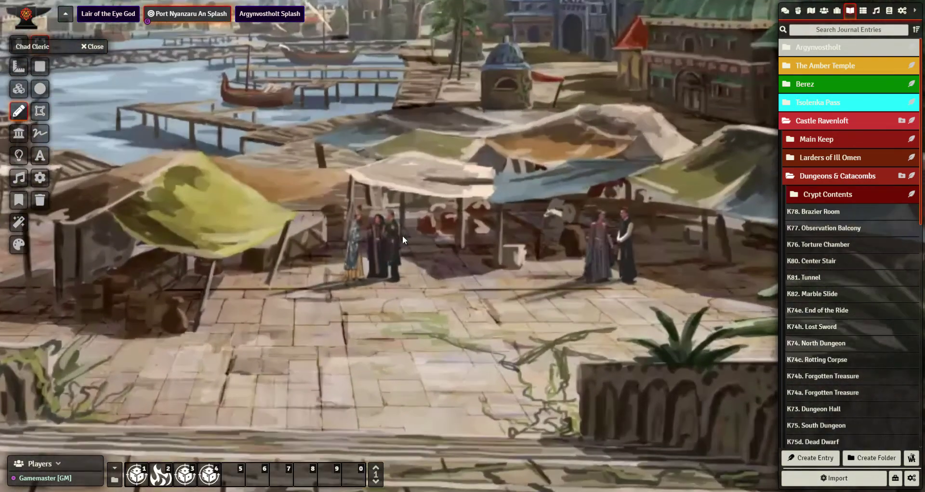
{"action": "scroll", "coordinate": [389, 236], "scroll_direction": "down", "scroll_amount": 5}
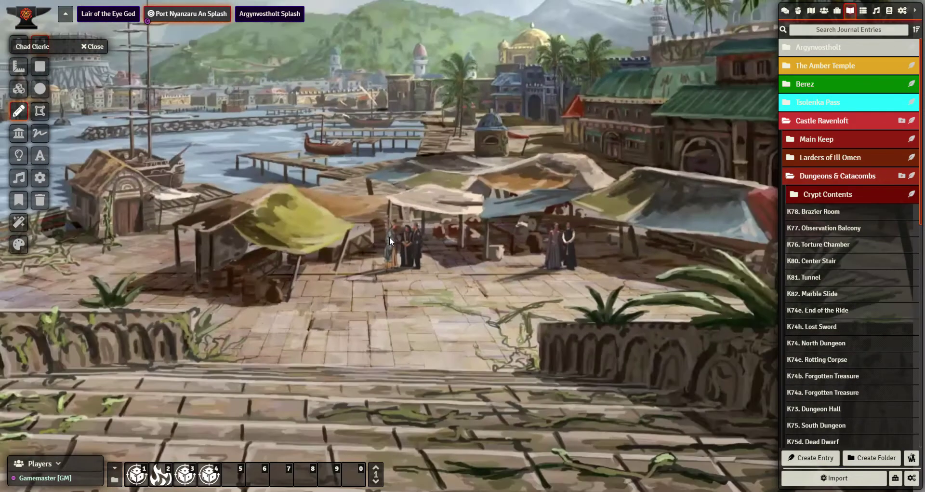
Delete the K78. Brazier Room map note from the Port Nyanzaru scene
{"action": "scroll", "coordinate": [401, 222], "scroll_direction": "down", "scroll_amount": 5}
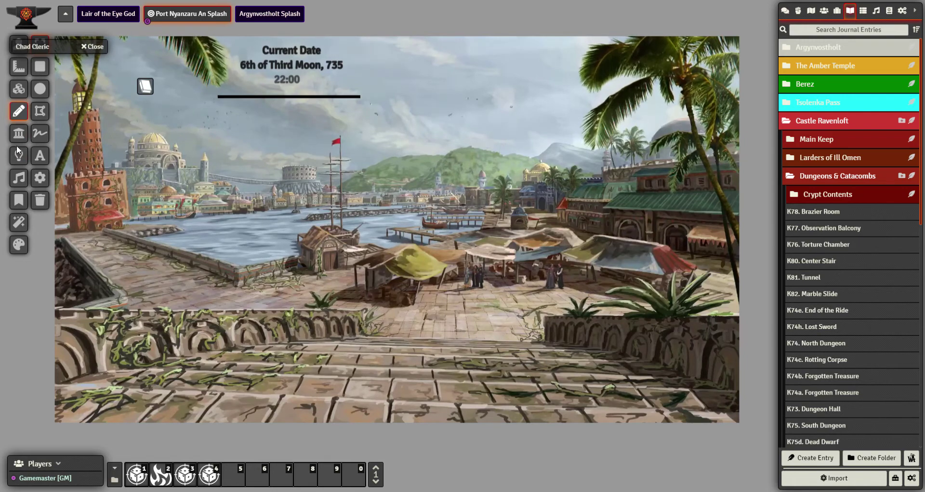
{"action": "left_click", "coordinate": [19, 200]}
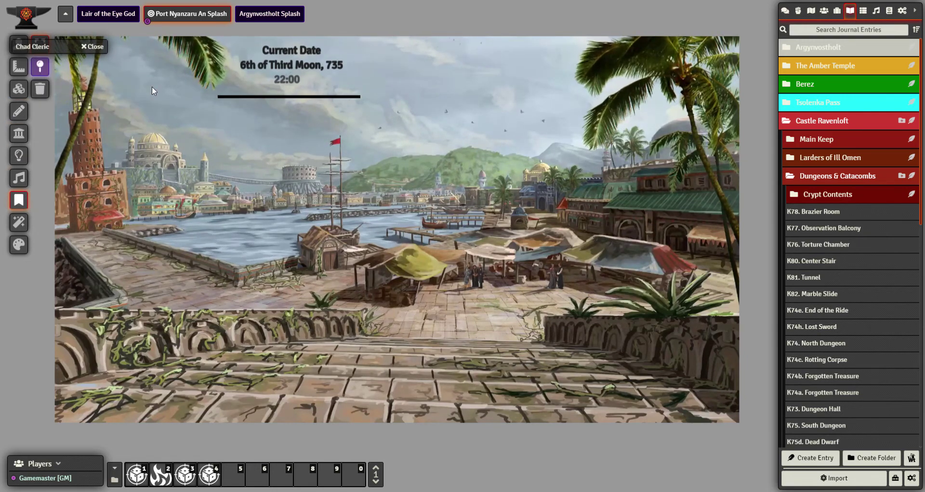
{"action": "key", "text": "Delete"}
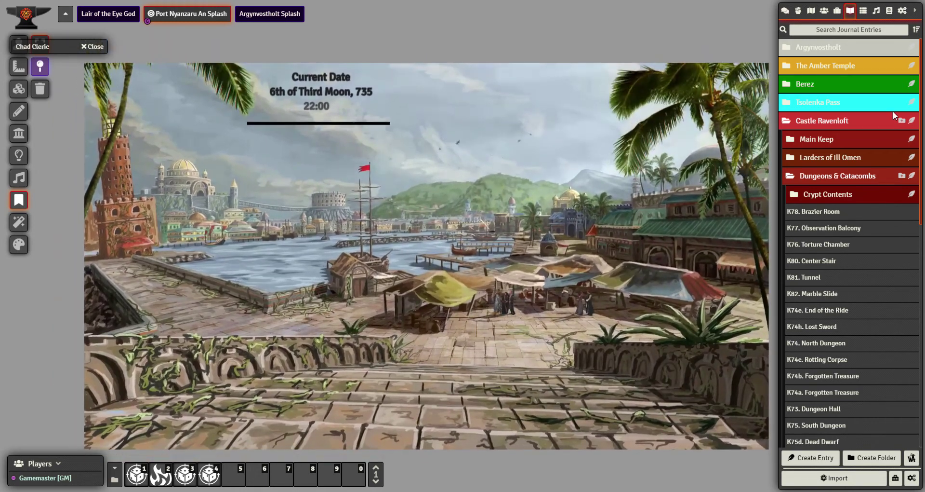